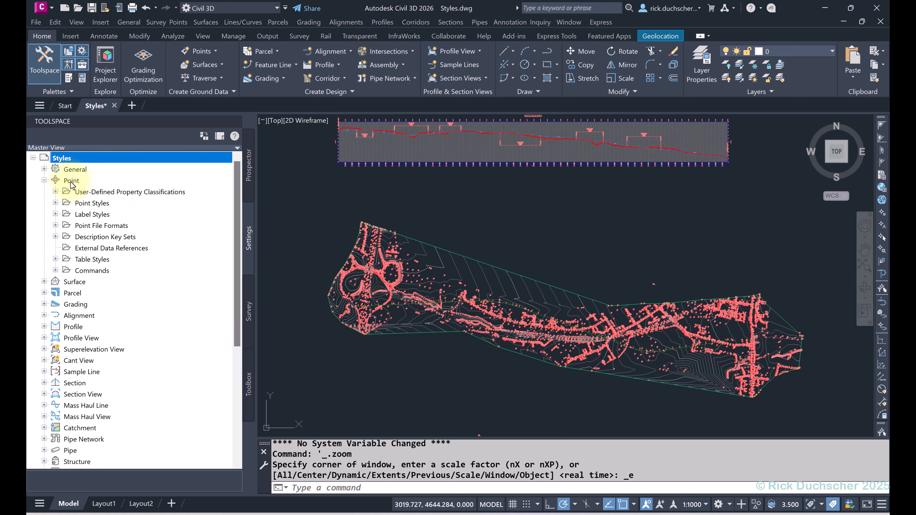
Step: Open the CreatePoints command settings from the Point commands in the drawing's Toolspace settings
click(248, 237)
click(72, 180)
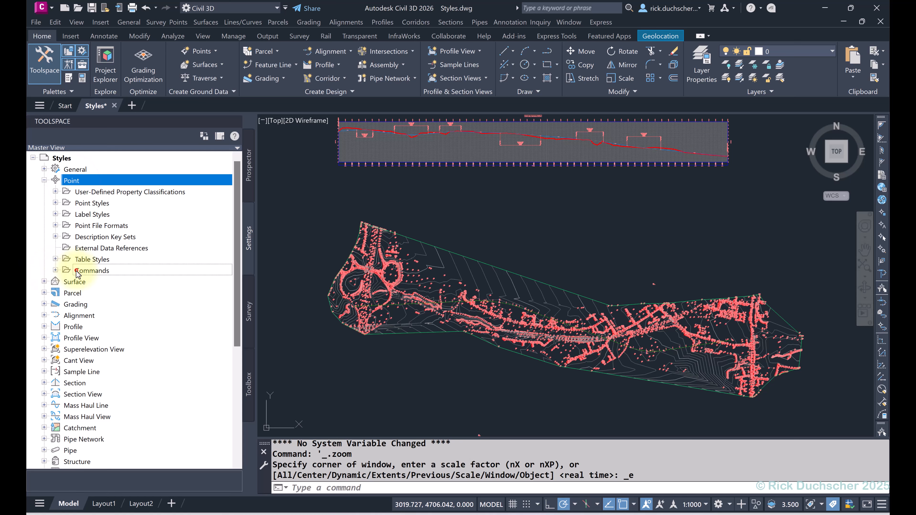
click(55, 271)
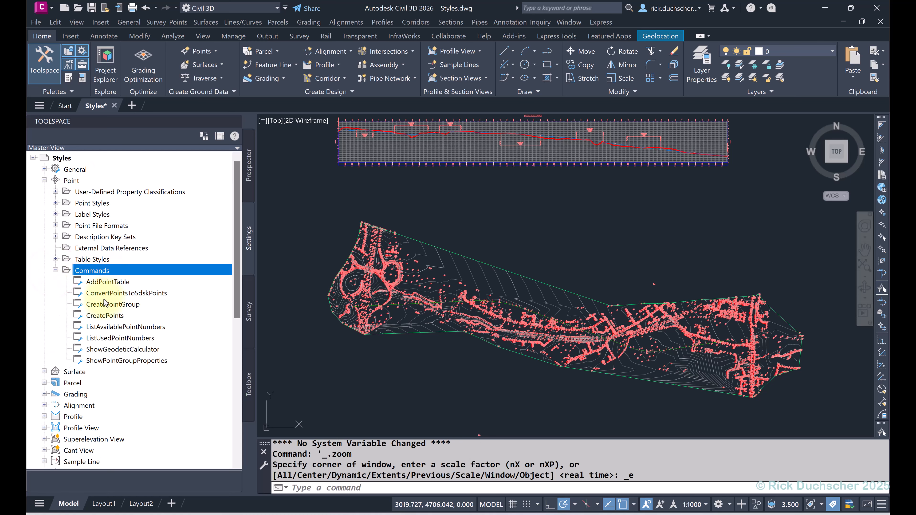
click(105, 316)
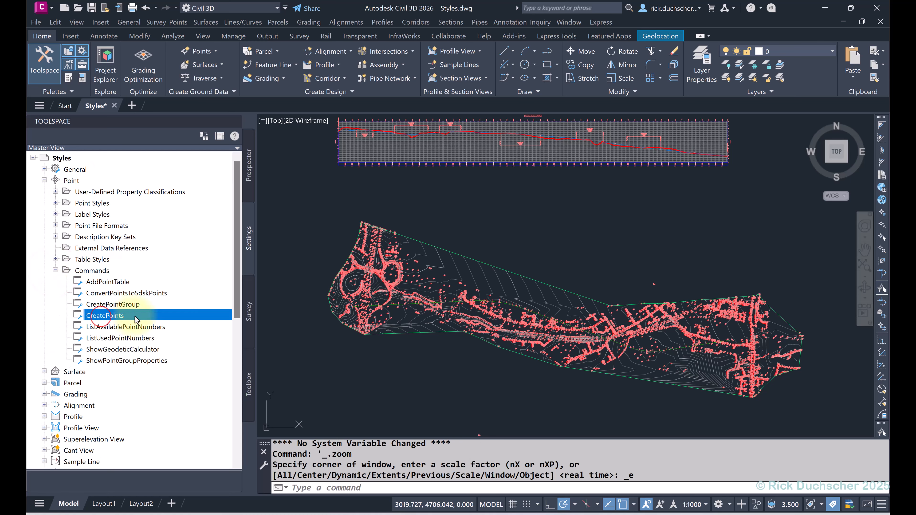
double_click(115, 315)
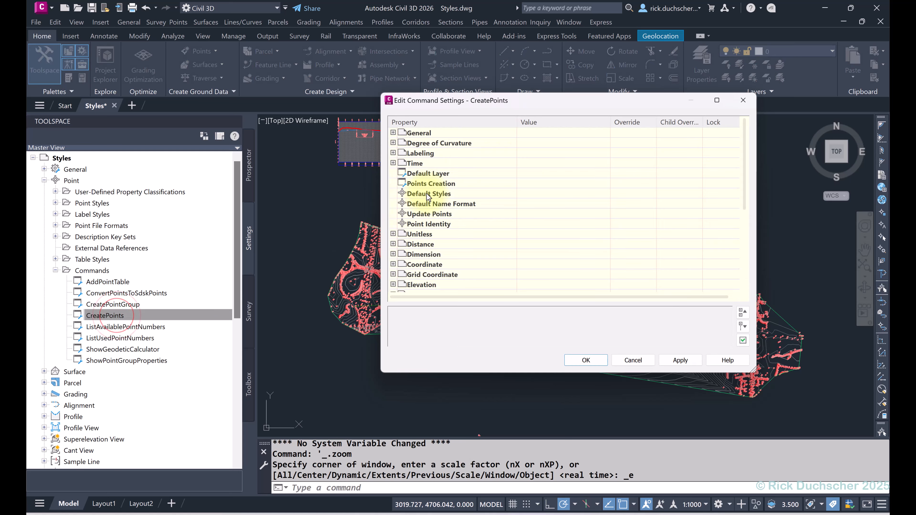
drag(501, 103, 476, 97)
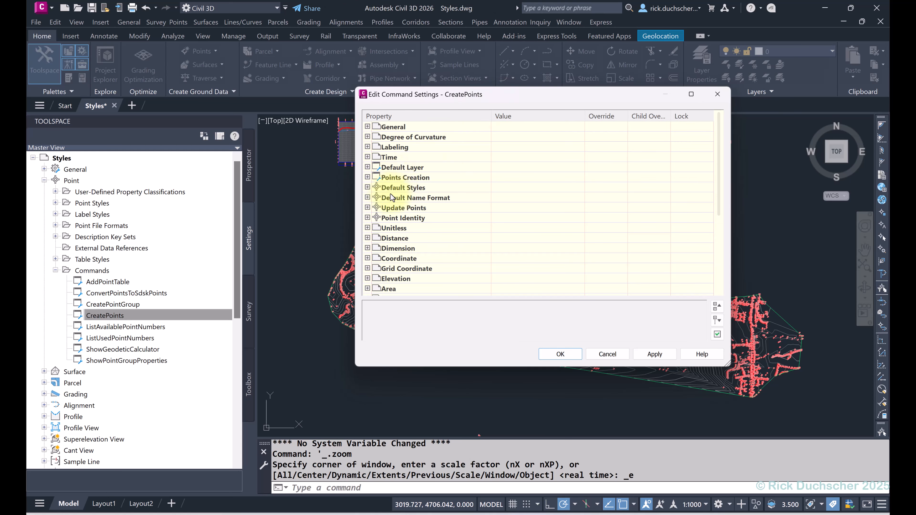
Step: Review the Default Styles and Points Creation settings, including the elevation and description prompts and their default values
click(367, 188)
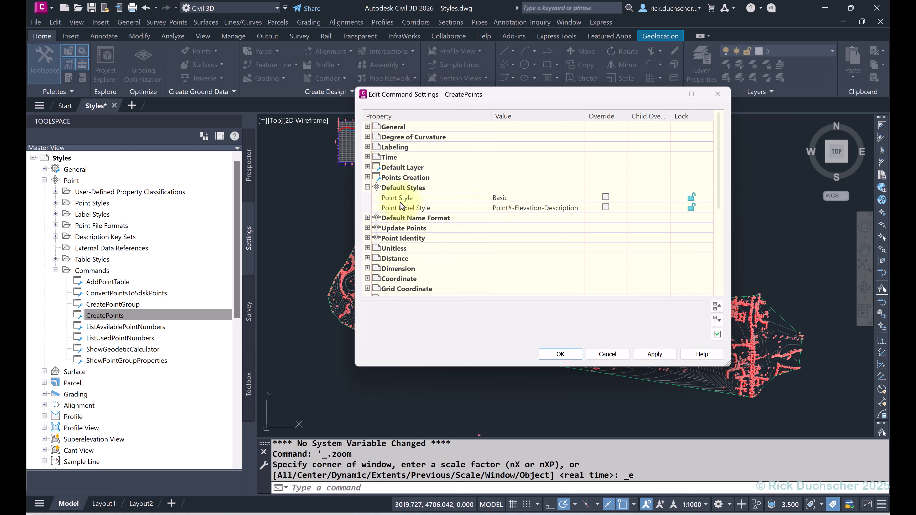
click(368, 178)
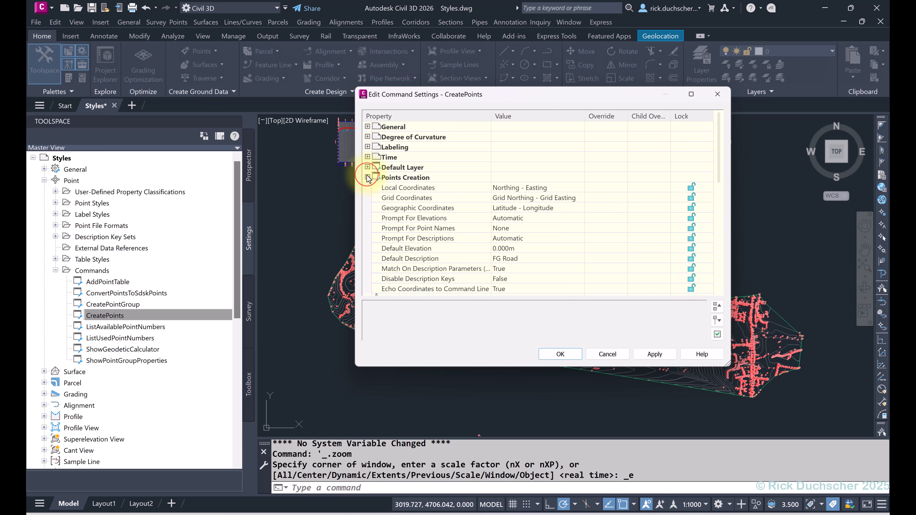
click(434, 218)
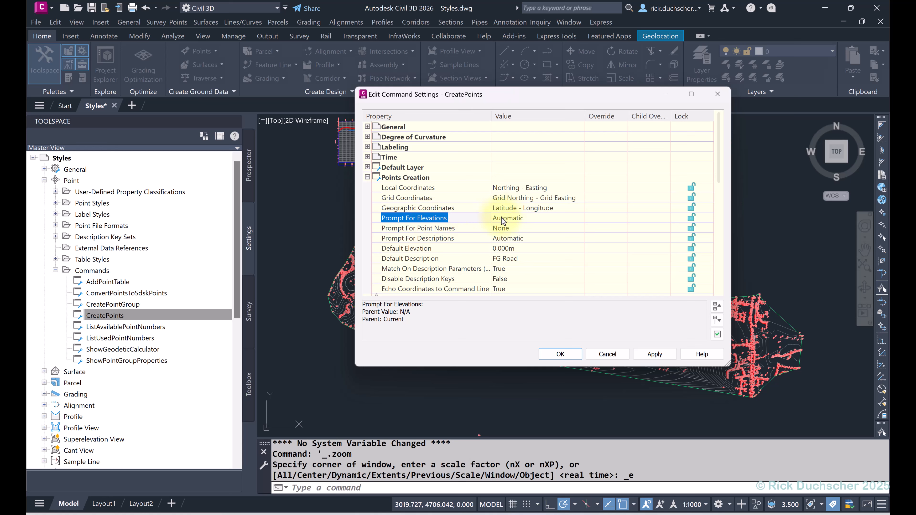
click(505, 248)
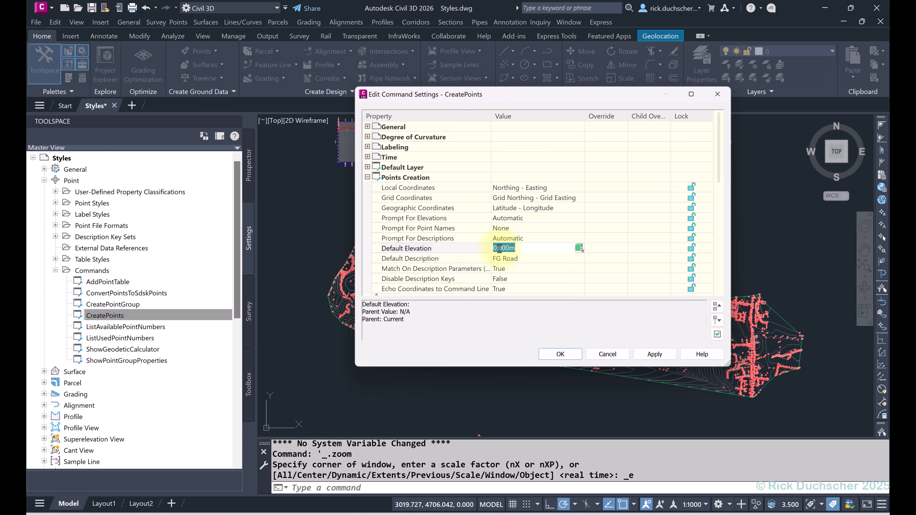
click(419, 240)
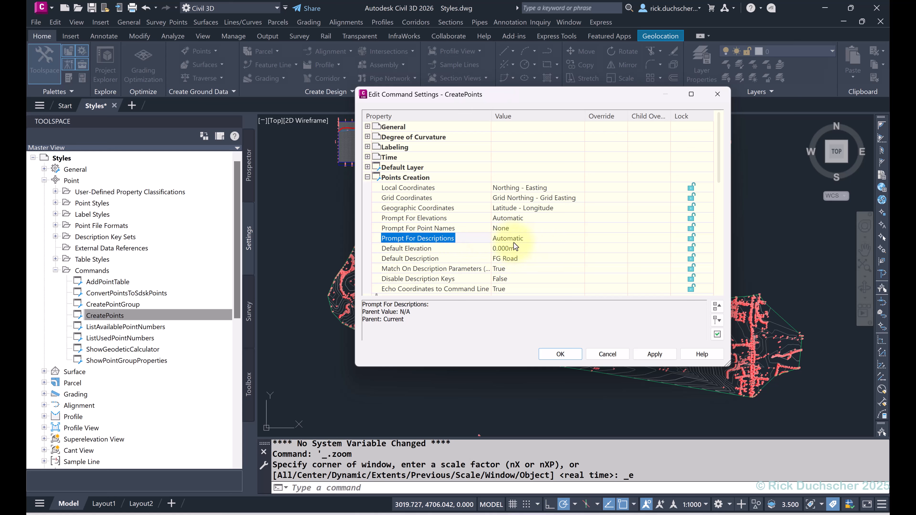
click(517, 260)
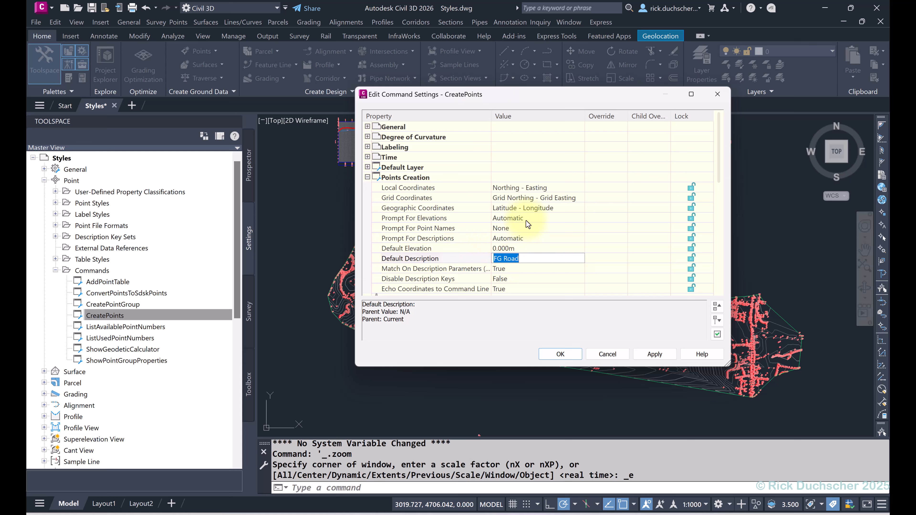
Step: Review the Point Identity settings that control point numbering for the CreatePoints command
scroll(526, 222, down, 2)
scroll(525, 222, down, 2)
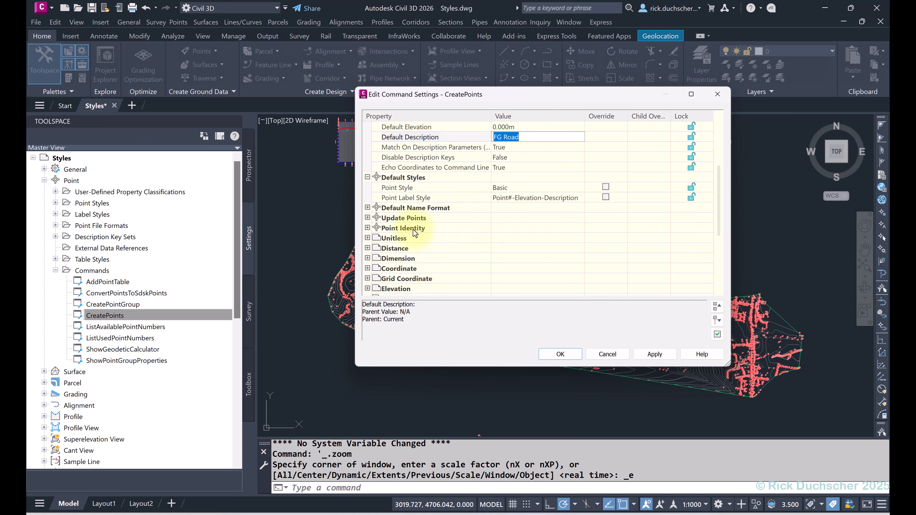
click(368, 227)
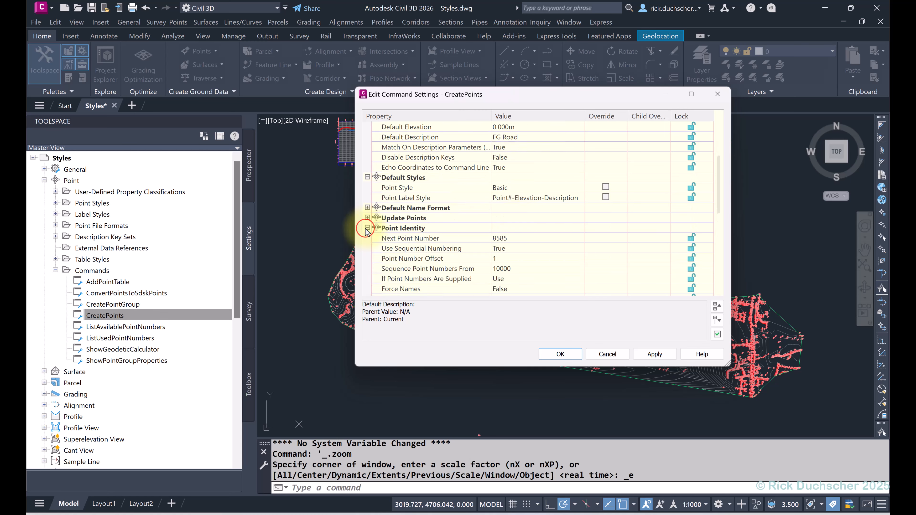
scroll(541, 241, down, 1)
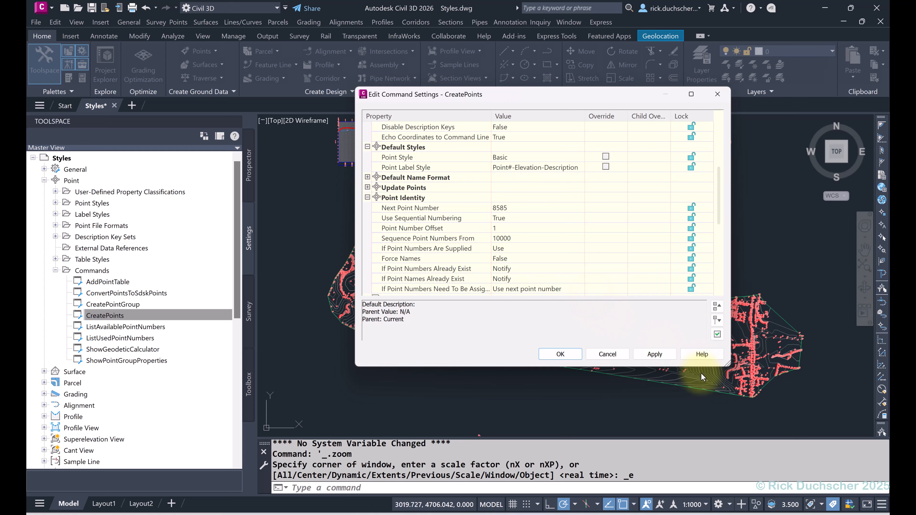
Step: Read the help topic on the point settings through the Point Identity section, and close the help and the command settings
click(702, 354)
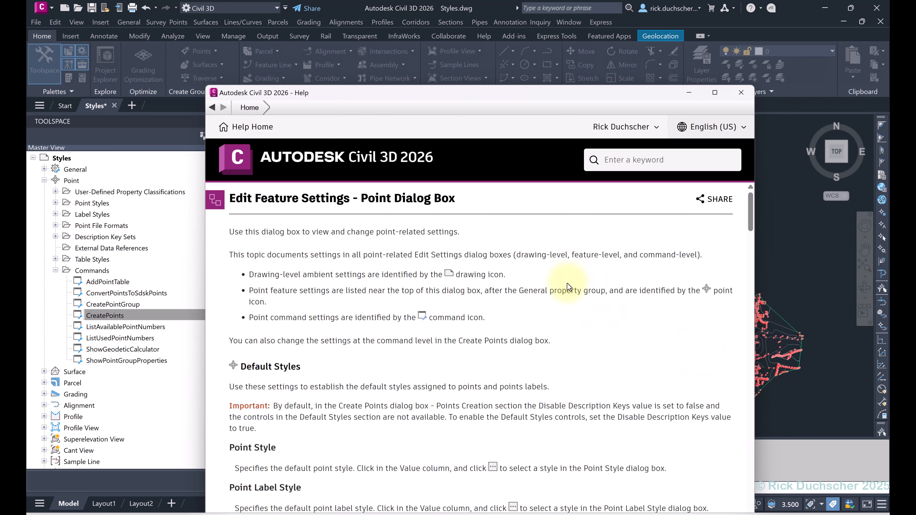
scroll(558, 294, down, 10)
scroll(558, 294, down, 10)
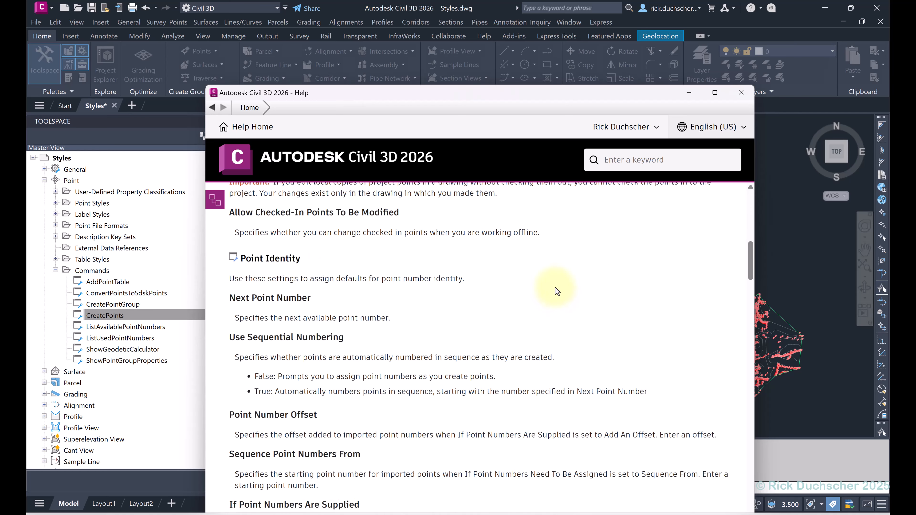
scroll(547, 290, down, 3)
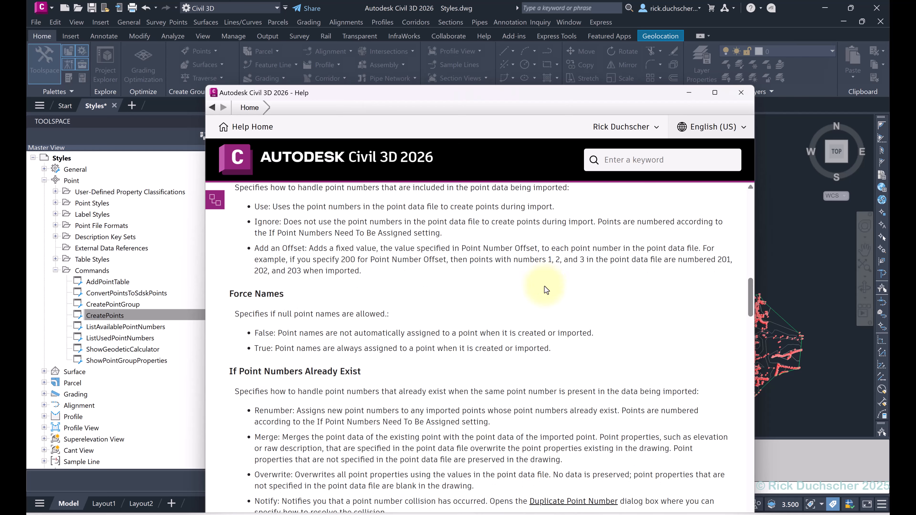
click(731, 98)
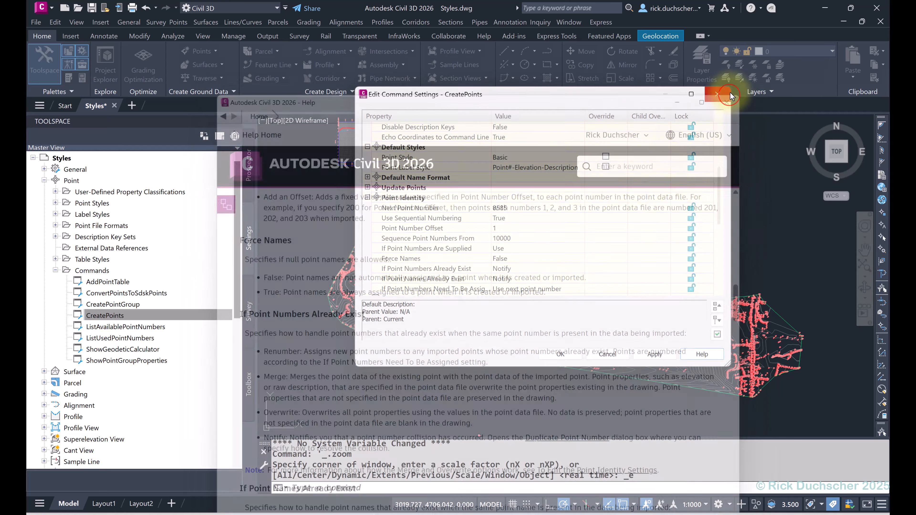
click(718, 95)
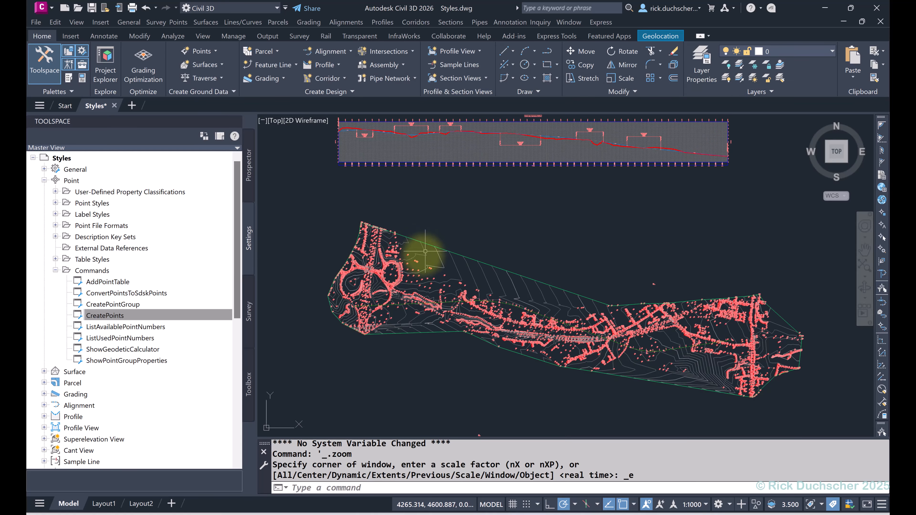
Step: Inspect the properties of COGO point 6293 in the drawing
scroll(414, 261, up, 12)
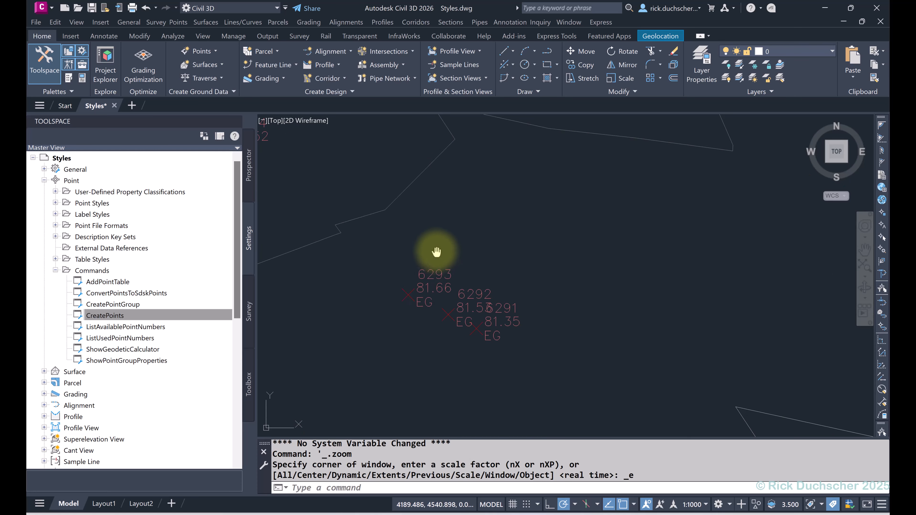
middle_drag(435, 250, 483, 205)
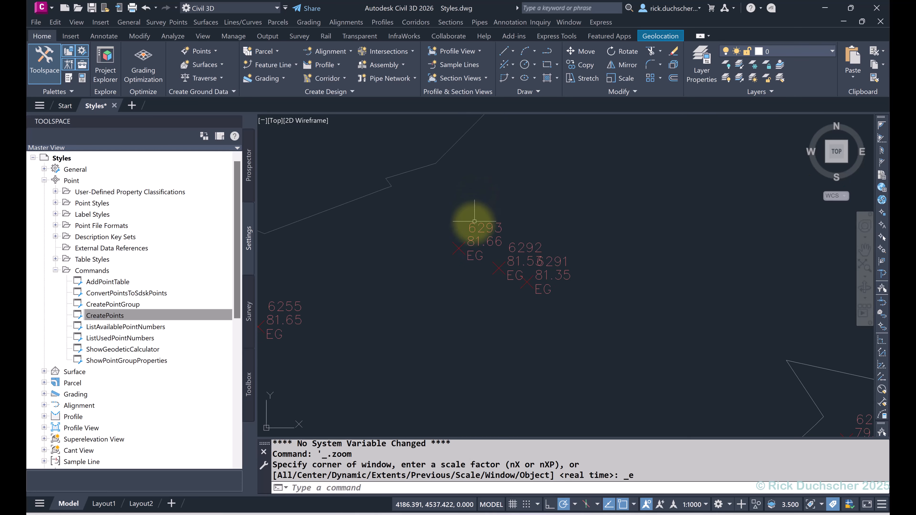
mouse_move(473, 228)
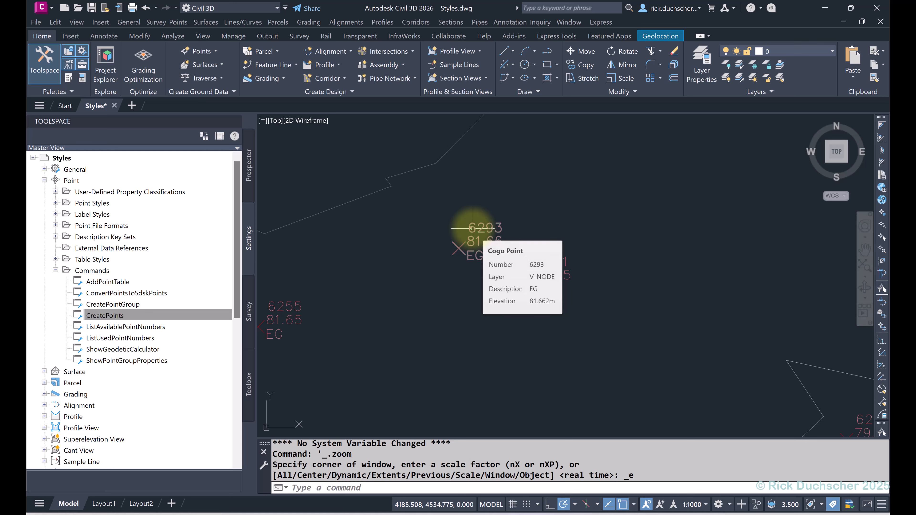
scroll(473, 228, down, 7)
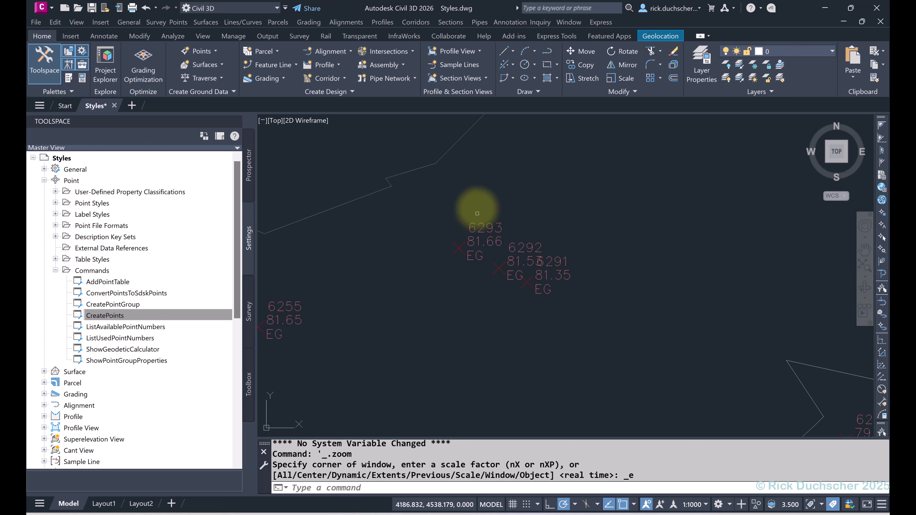
scroll(477, 197, down, 5)
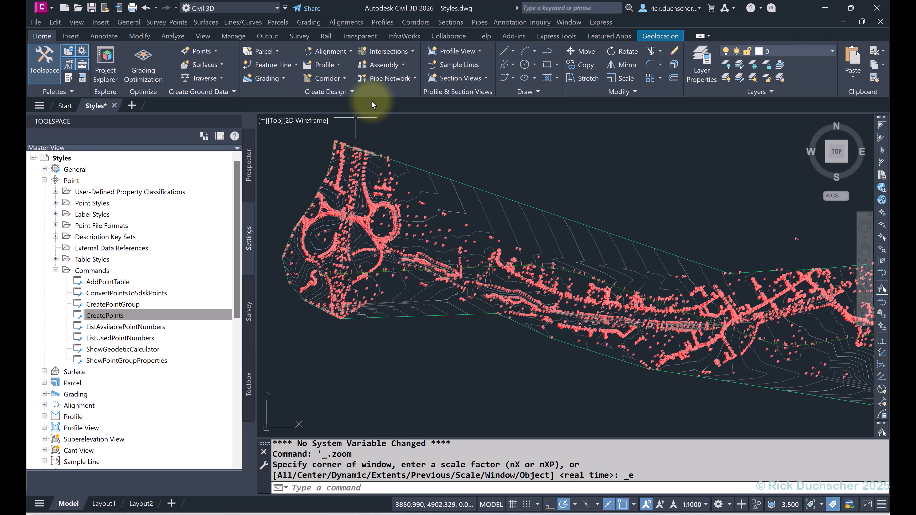
Step: Check the Quick Access Toolbar customization options for showing or hiding the menu bar
click(178, 23)
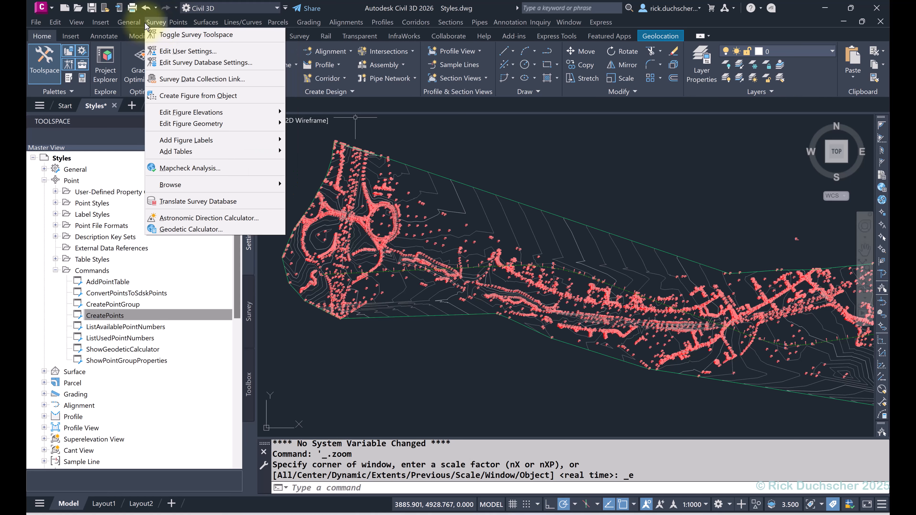
click(344, 8)
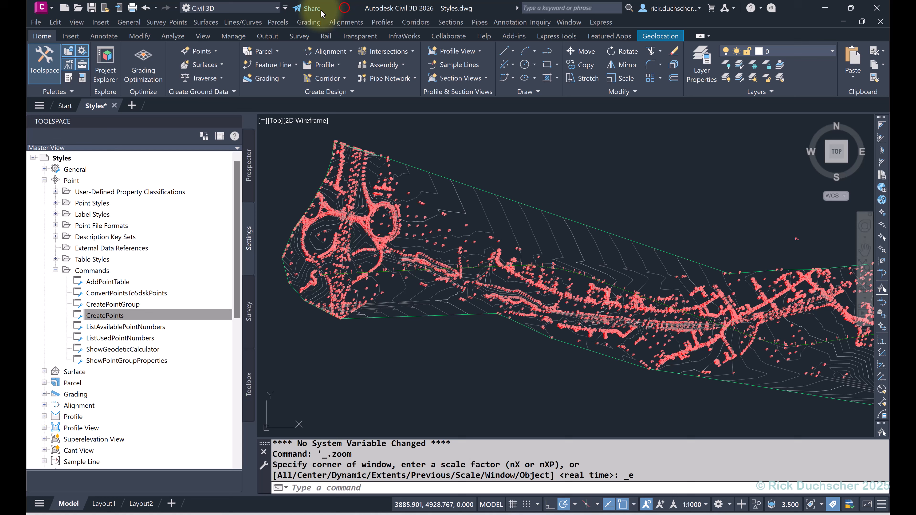
click(286, 8)
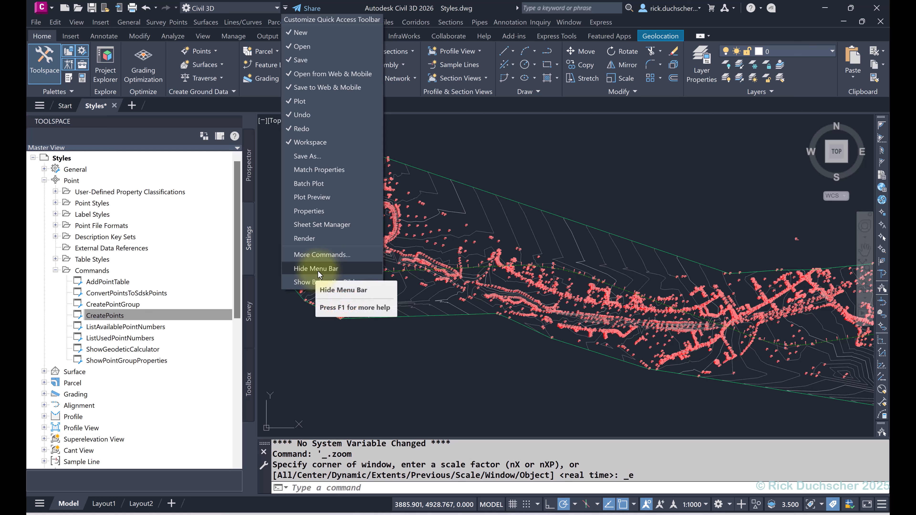
click(415, 8)
Step: Start the Create Points tool, move its window clear of the survey points and expand its parameter list
click(170, 23)
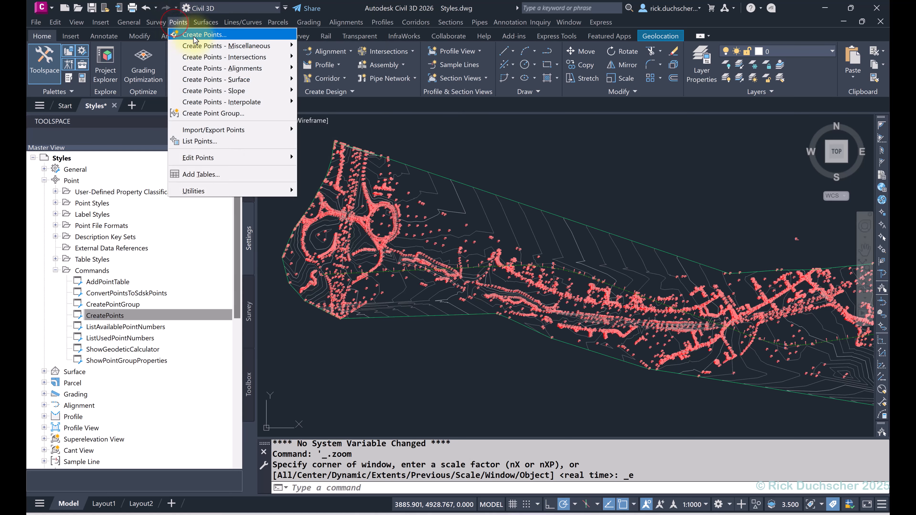
mouse_move(194, 51)
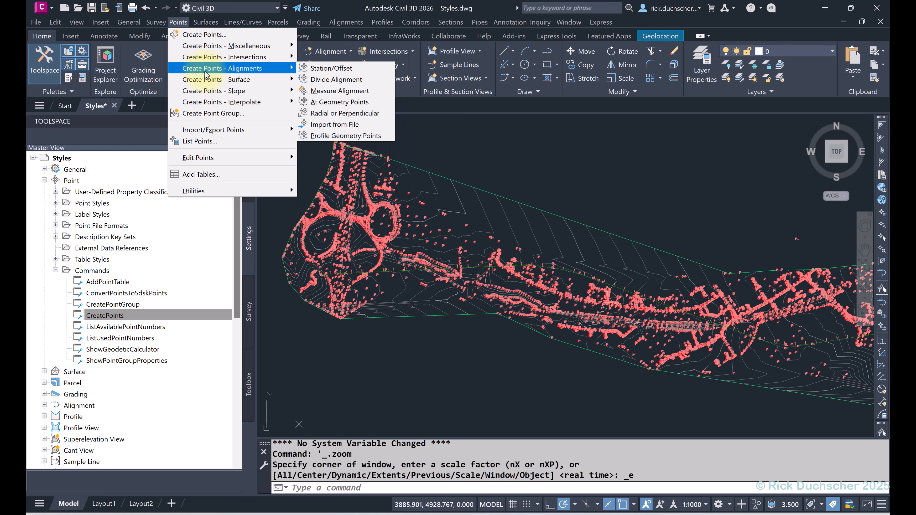
click(198, 35)
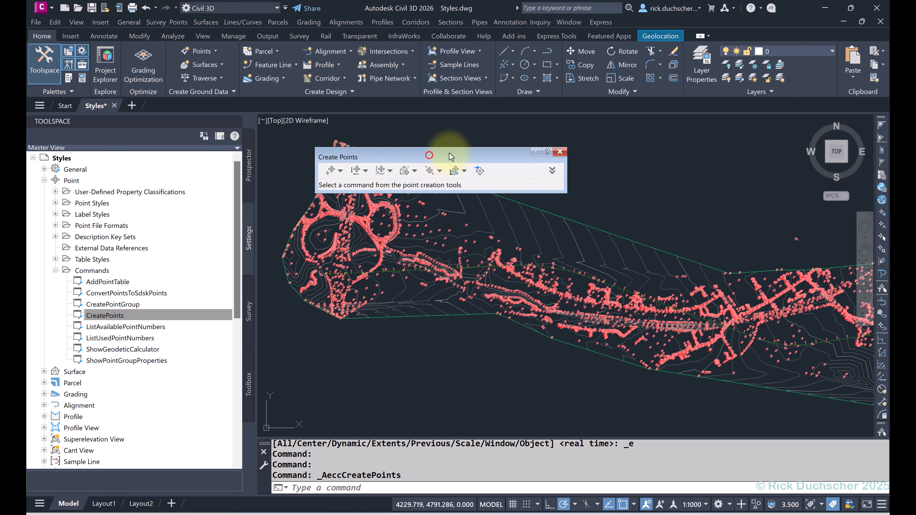
drag(542, 128, 540, 128)
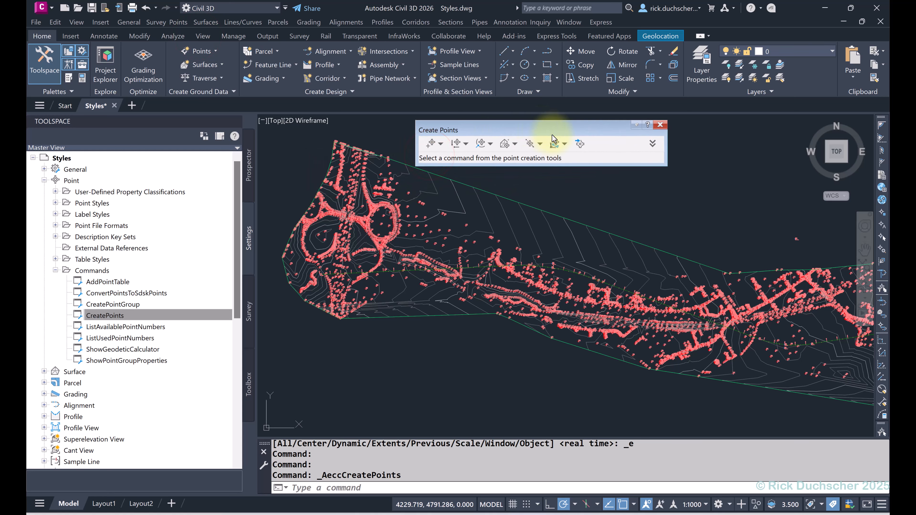
click(652, 145)
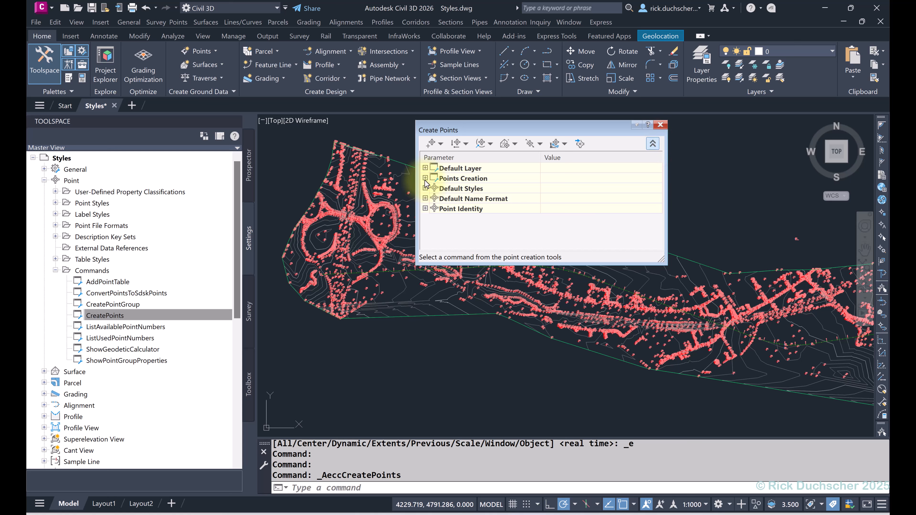
Step: Look into the Points Creation parameters of the Create Points tool and close it
click(112, 316)
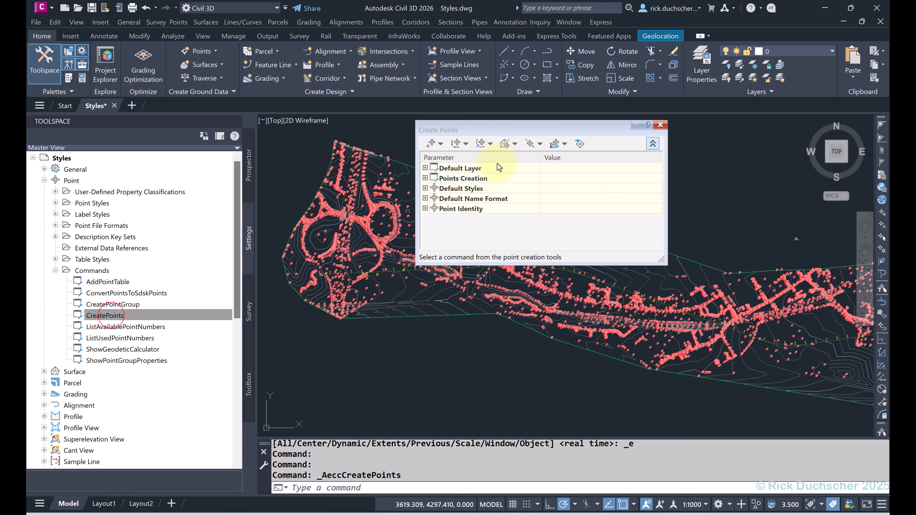
click(425, 178)
click(425, 178)
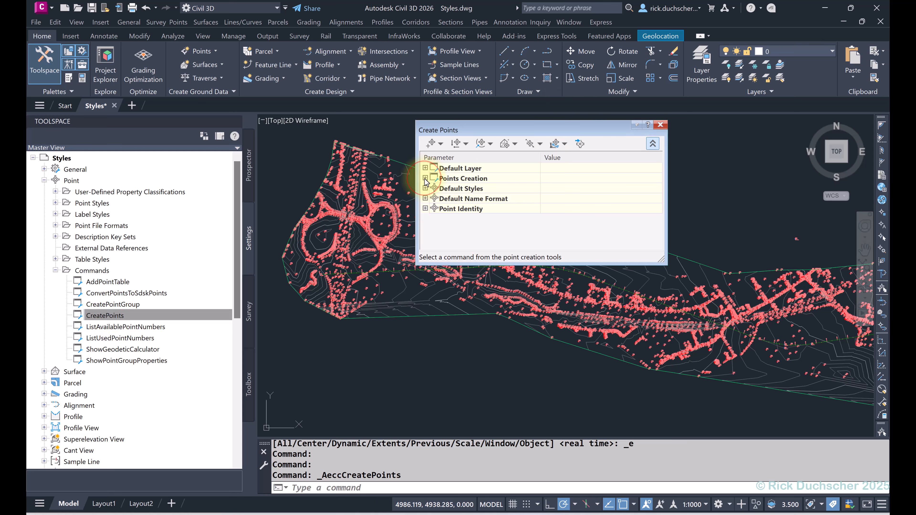
click(659, 124)
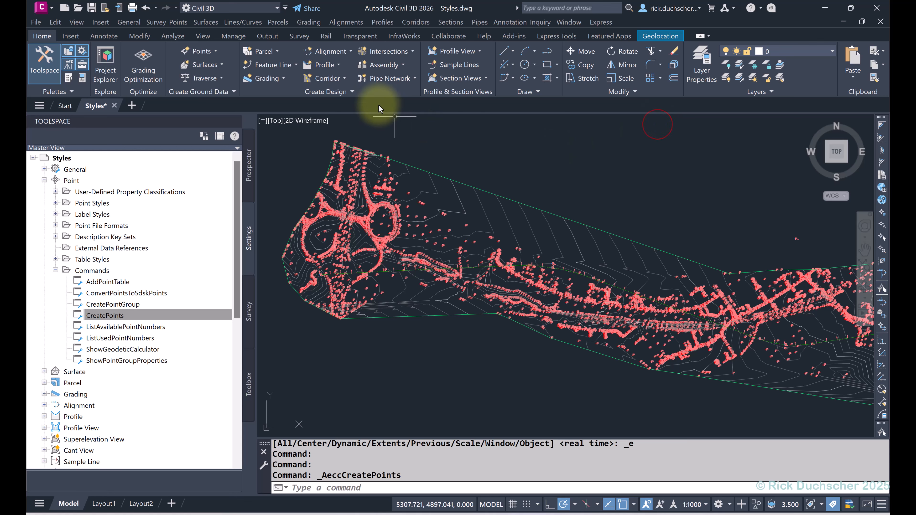
Step: Start the Create Points tool from the drawing's Points collection and look through its point creation methods
click(247, 183)
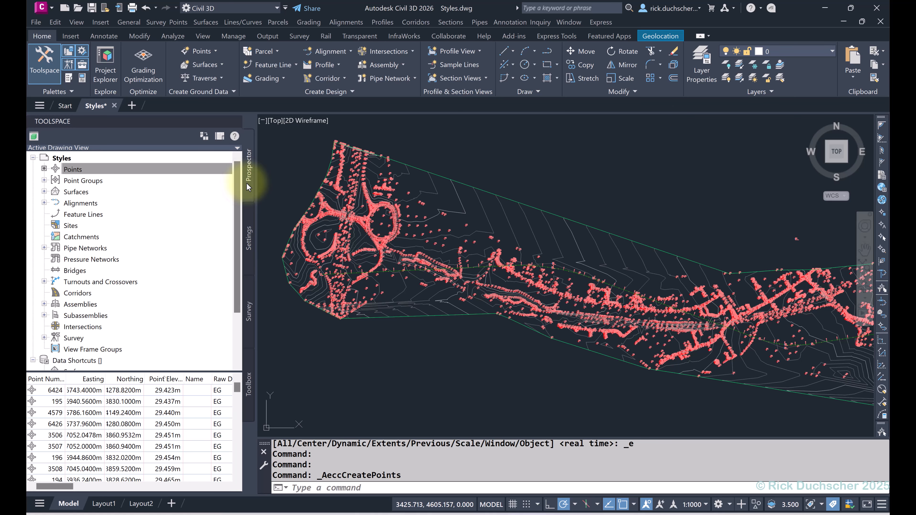
right_click(68, 169)
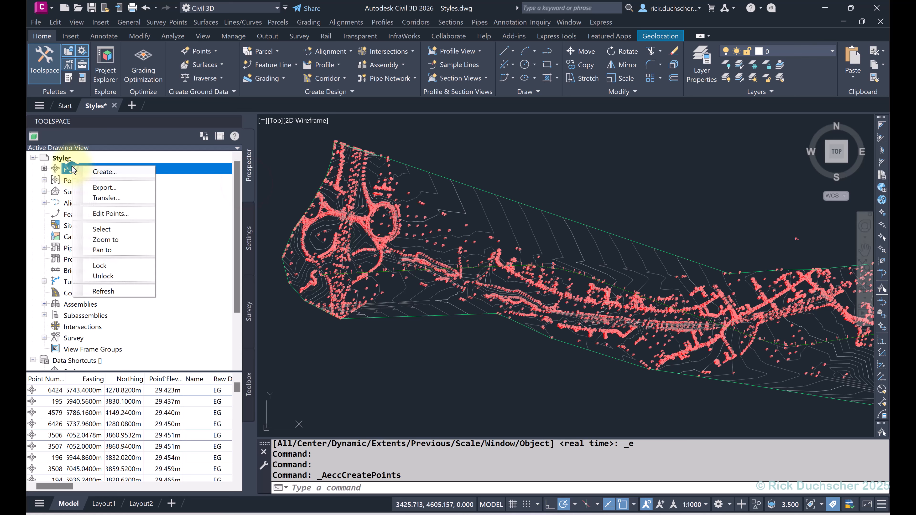
click(94, 172)
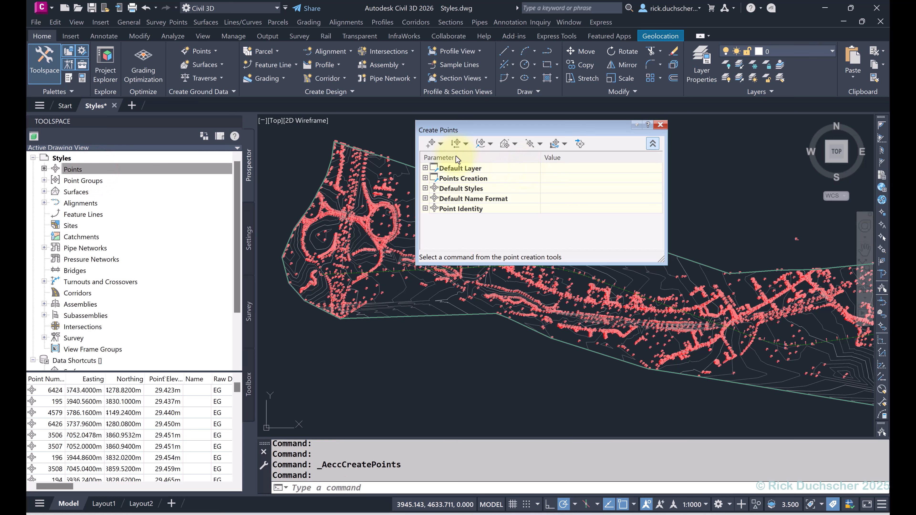
click(442, 144)
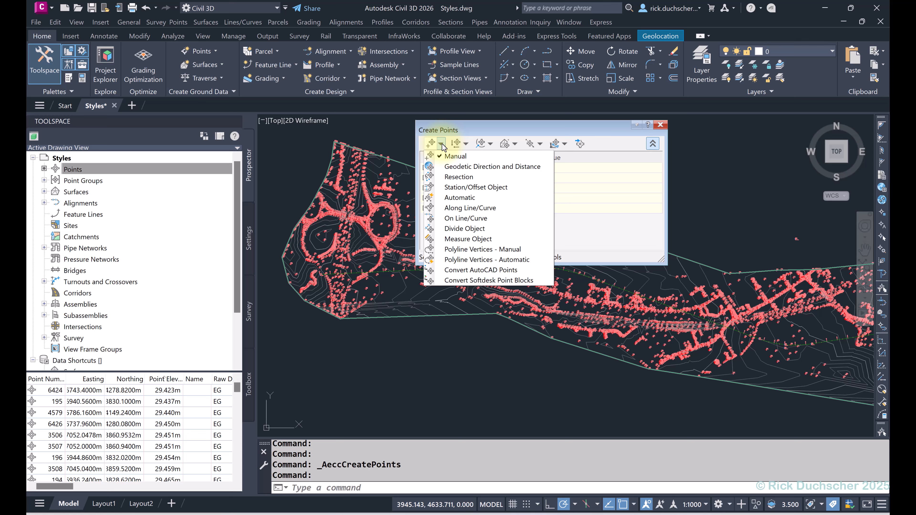
click(442, 144)
click(466, 143)
click(465, 144)
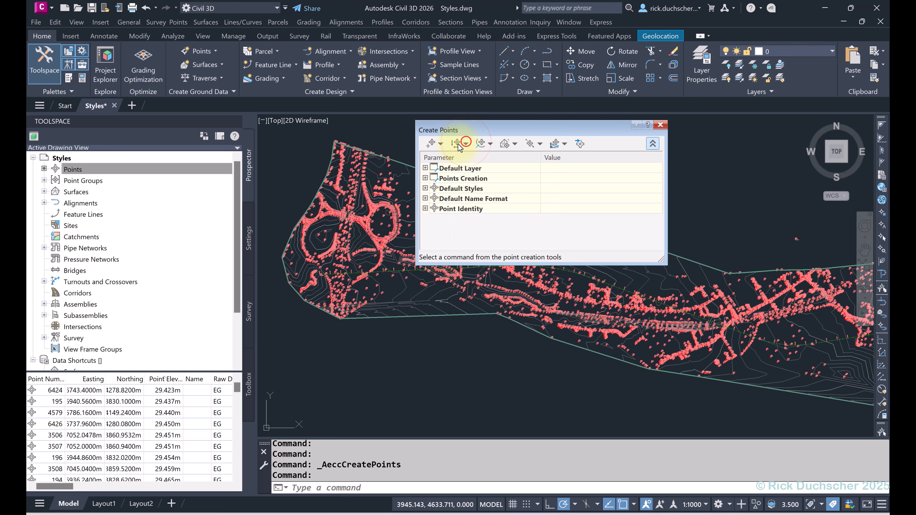
click(441, 145)
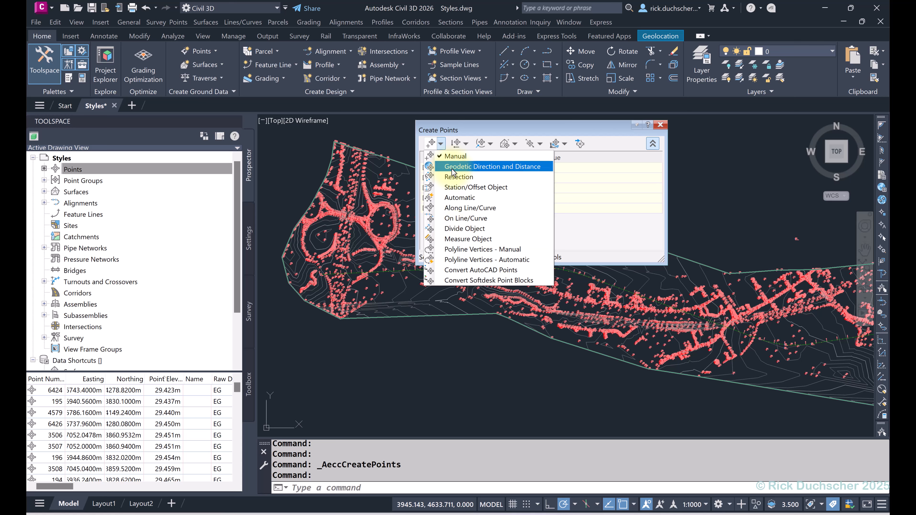
Step: Review the Create Points - Miscellaneous commands of the classic Points commands, then close the Create Points tool
click(178, 22)
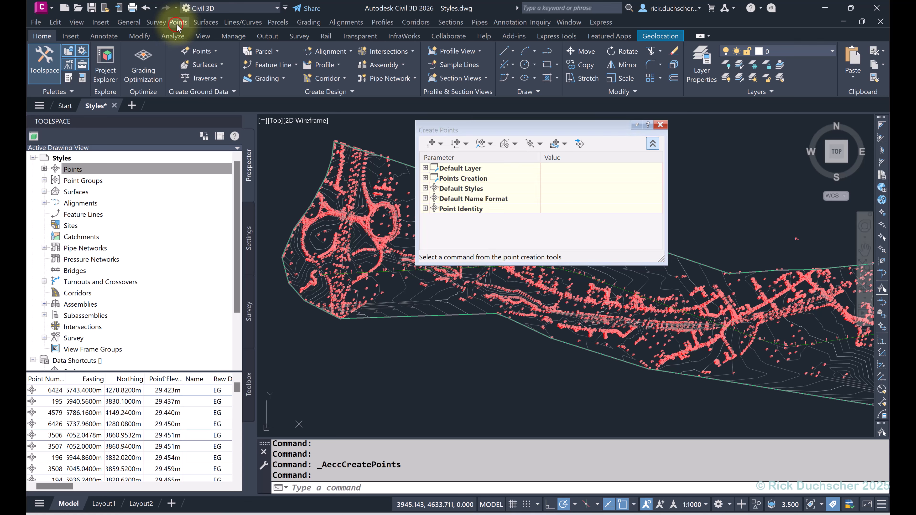
click(178, 23)
mouse_move(260, 46)
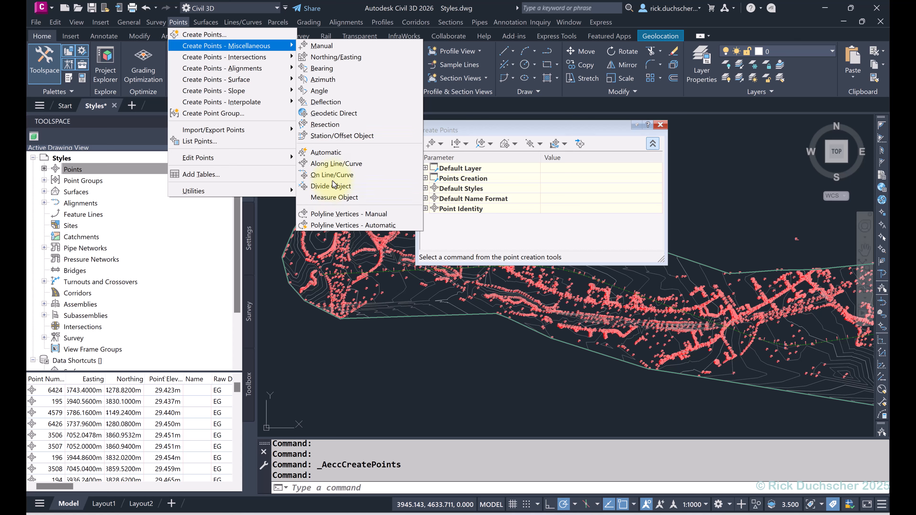
click(415, 8)
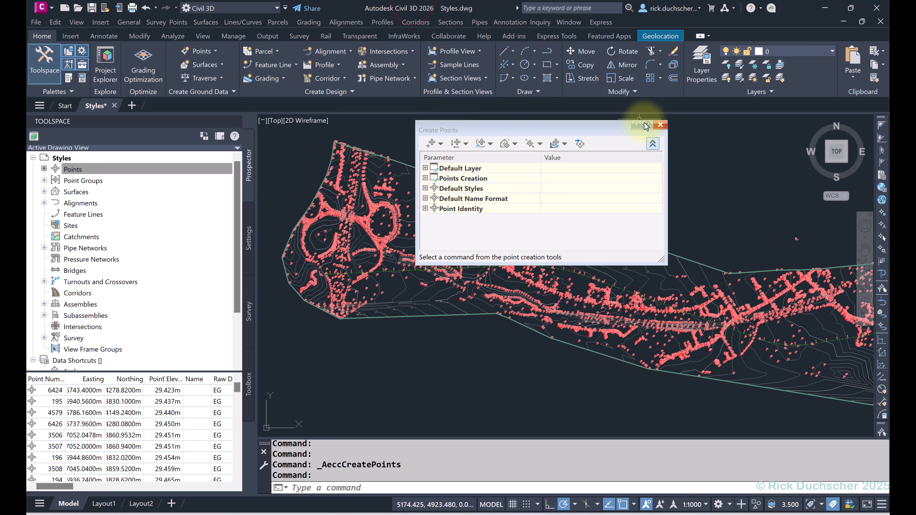
click(662, 126)
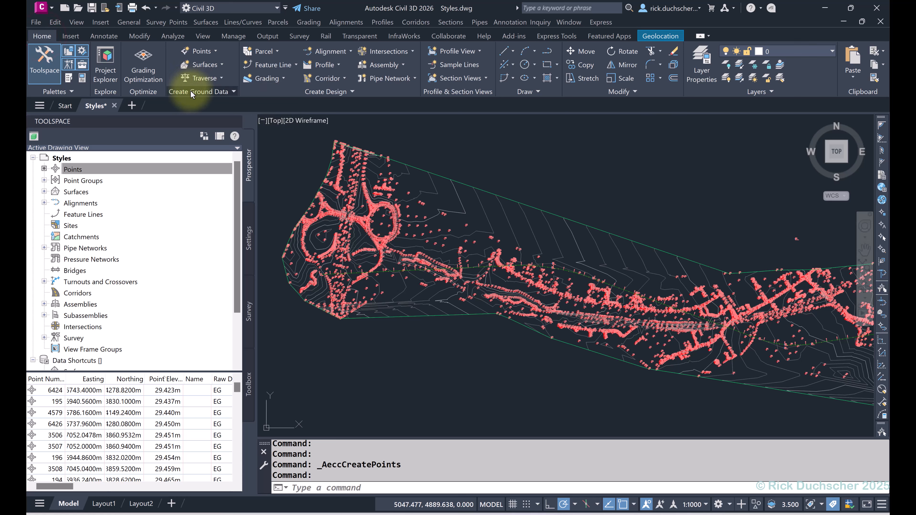
Step: Review the Create Points - Miscellaneous commands offered for points under Create Ground Data
click(195, 53)
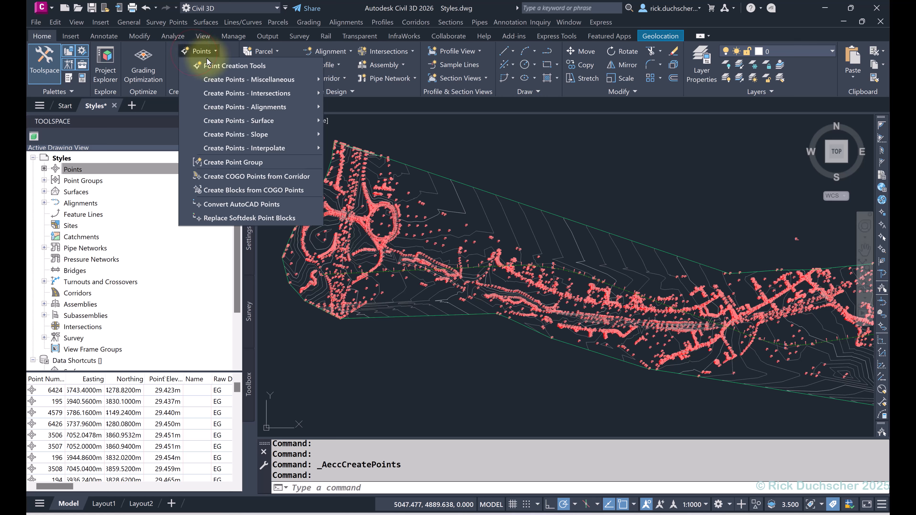
mouse_move(230, 79)
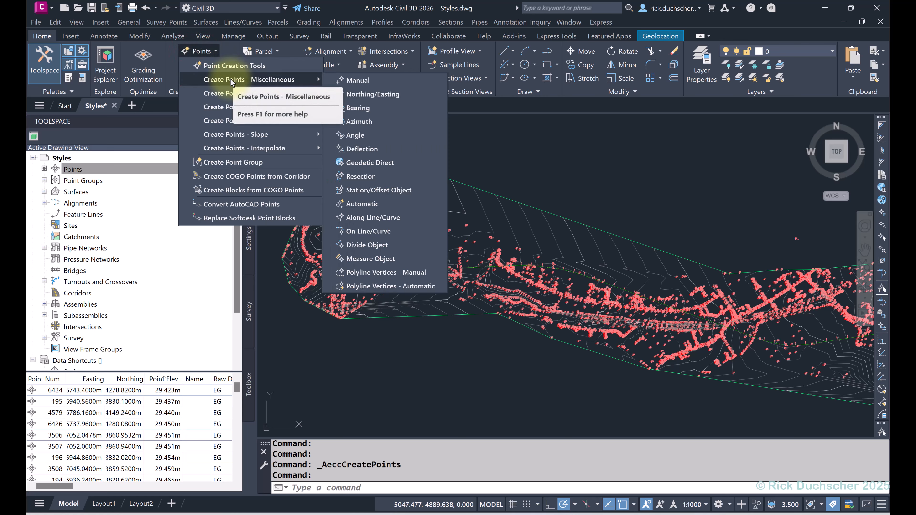
click(349, 6)
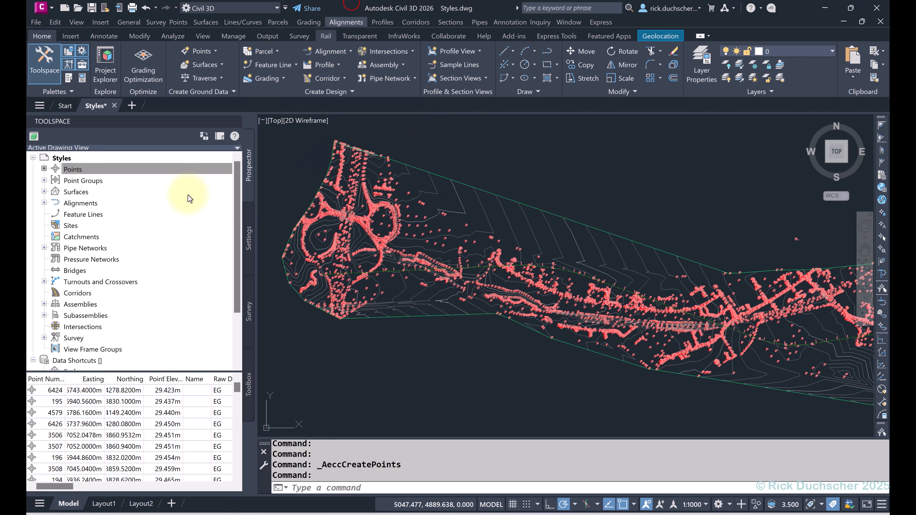
Step: Sort the drawing's point list by point number, easting, northing, elevation and name in turn
click(57, 391)
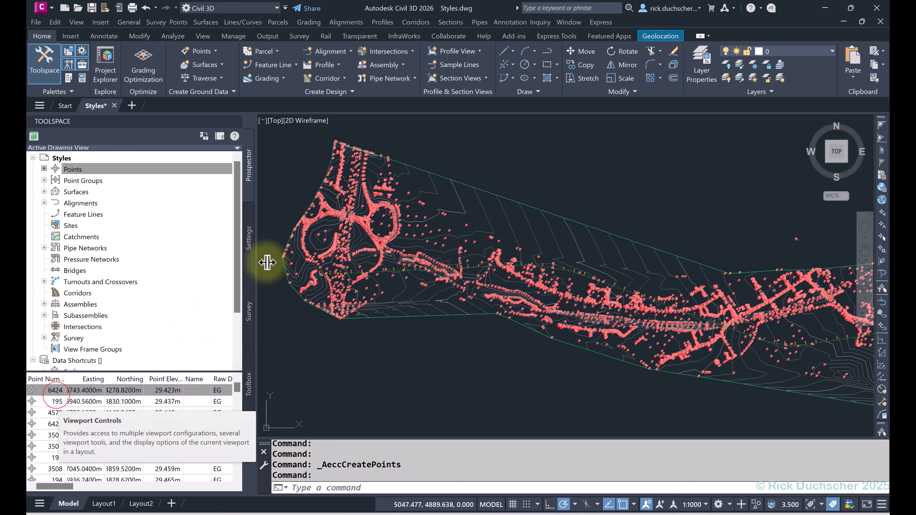
click(244, 184)
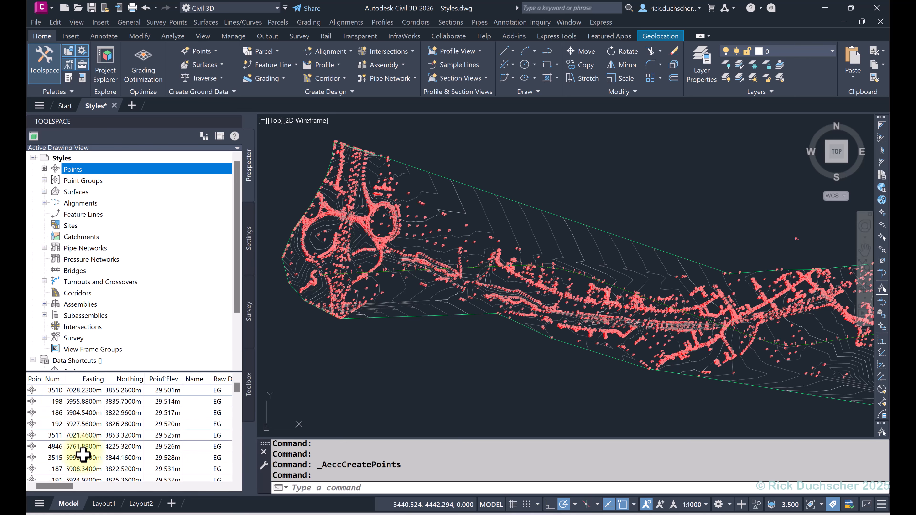
click(51, 380)
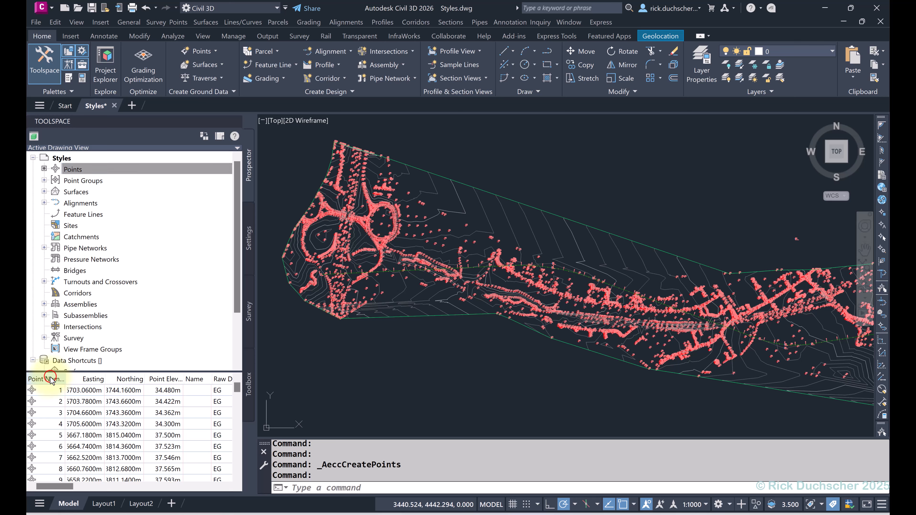
click(90, 379)
click(126, 381)
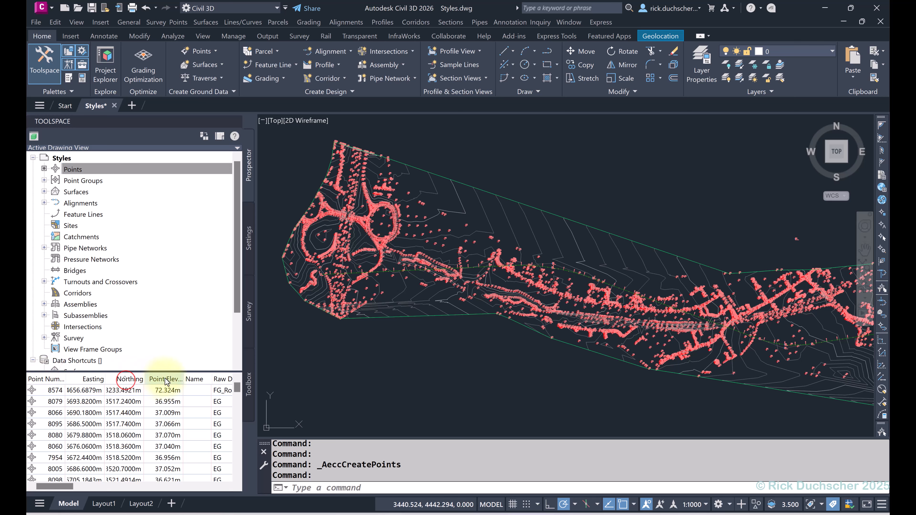
click(165, 379)
click(202, 378)
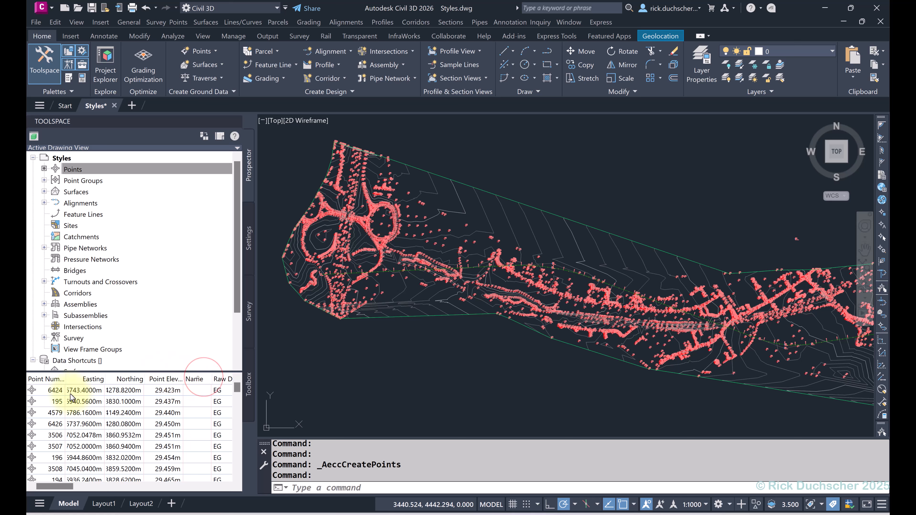
Step: Check the editable easting, northing and elevation values of point 6424 in the point list
click(78, 390)
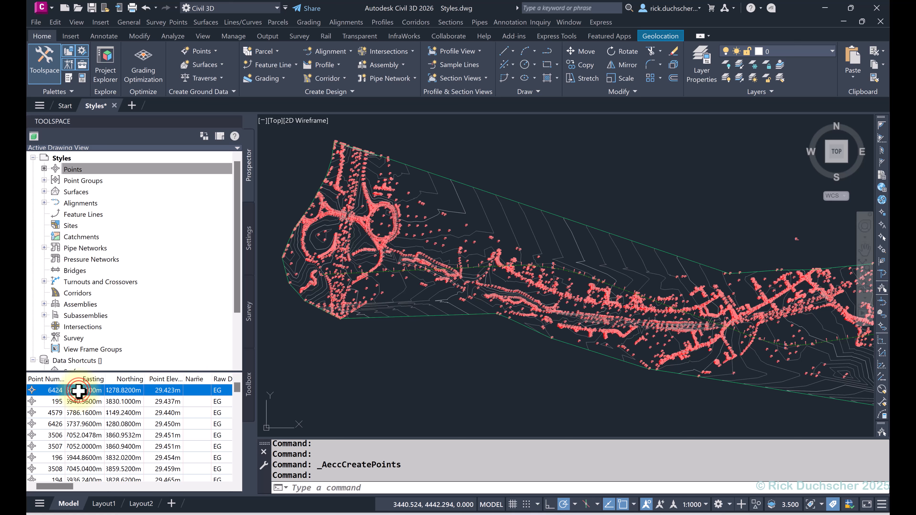
click(78, 390)
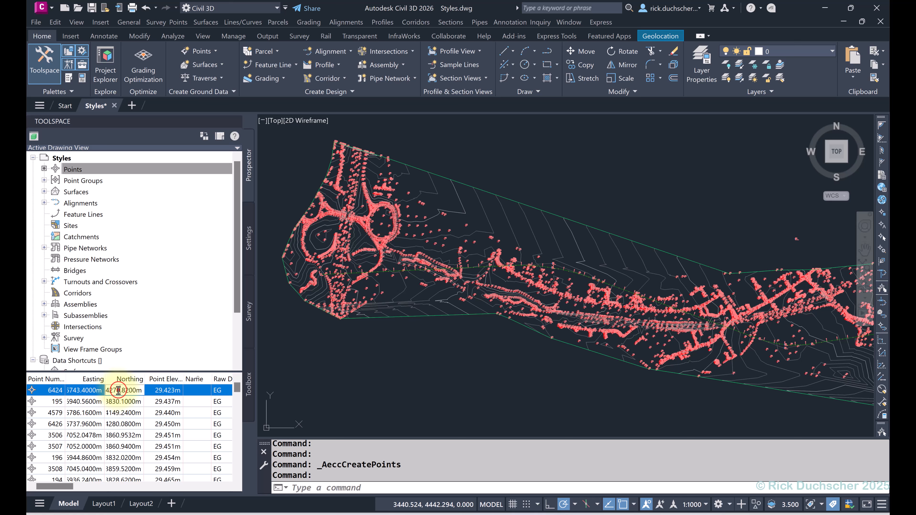
click(170, 390)
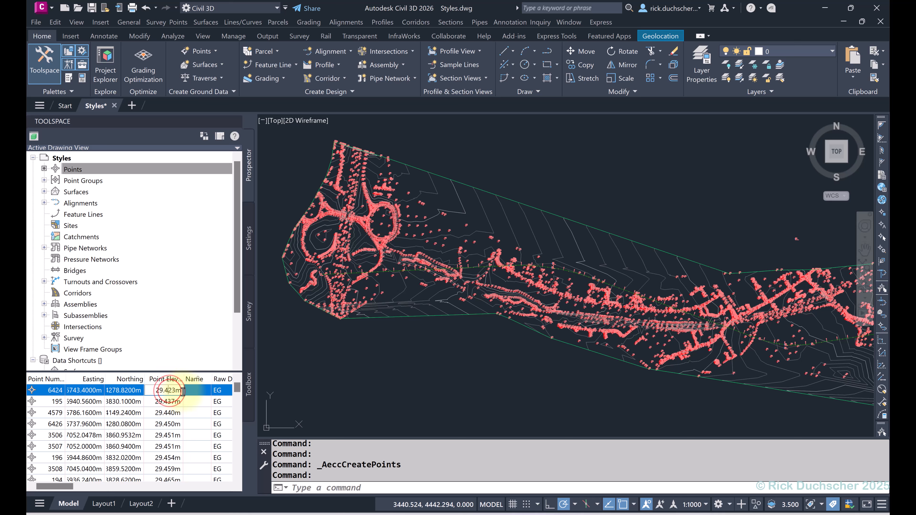
click(173, 380)
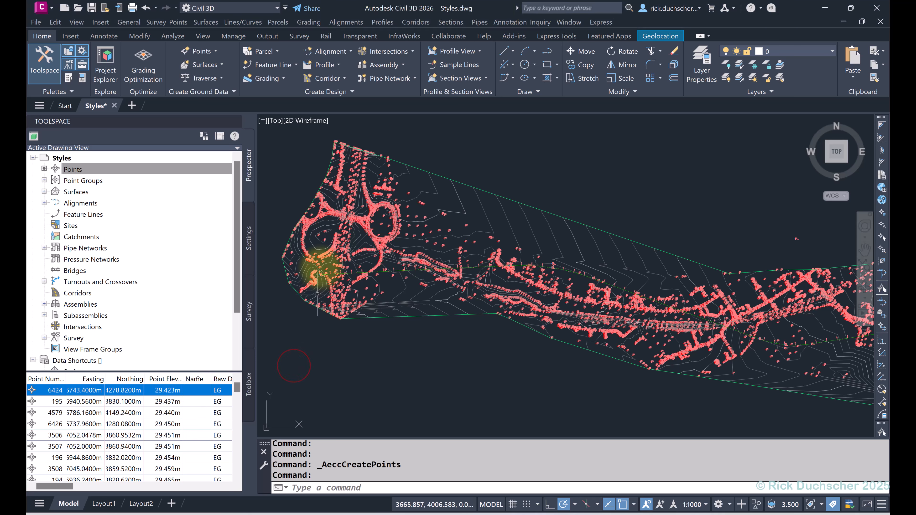
Step: Start creating a point by azimuth and take existing point 7550 as the starting point object
click(42, 35)
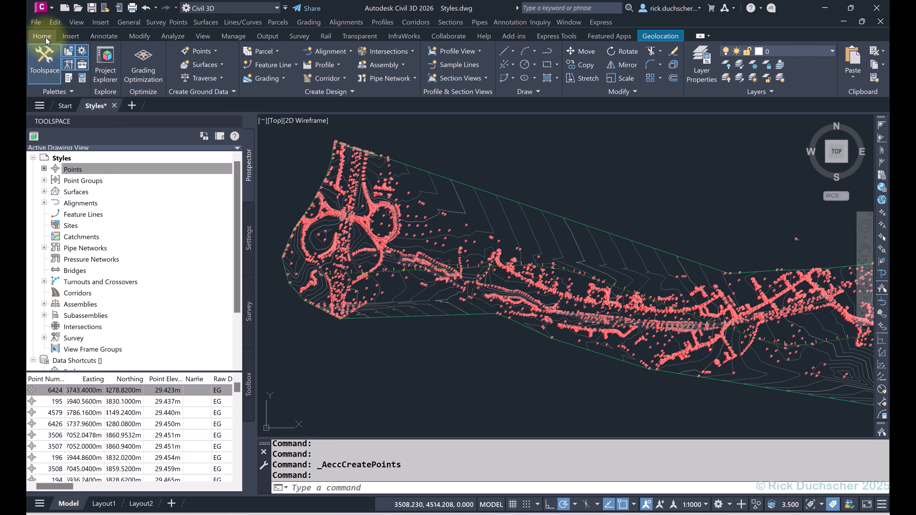
click(200, 52)
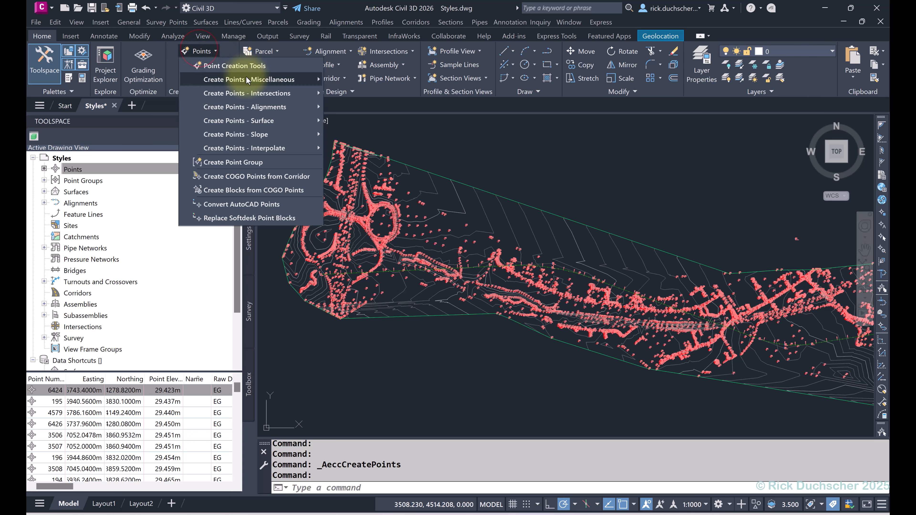
mouse_move(249, 83)
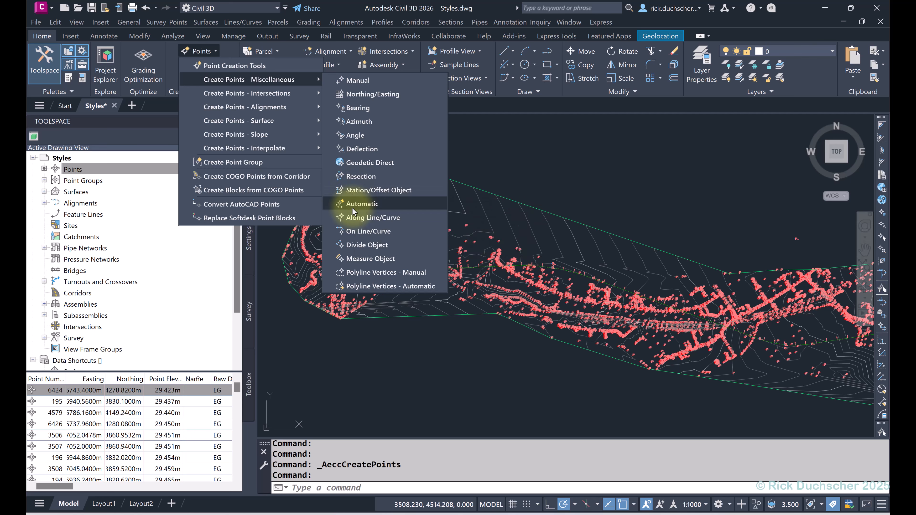
click(354, 122)
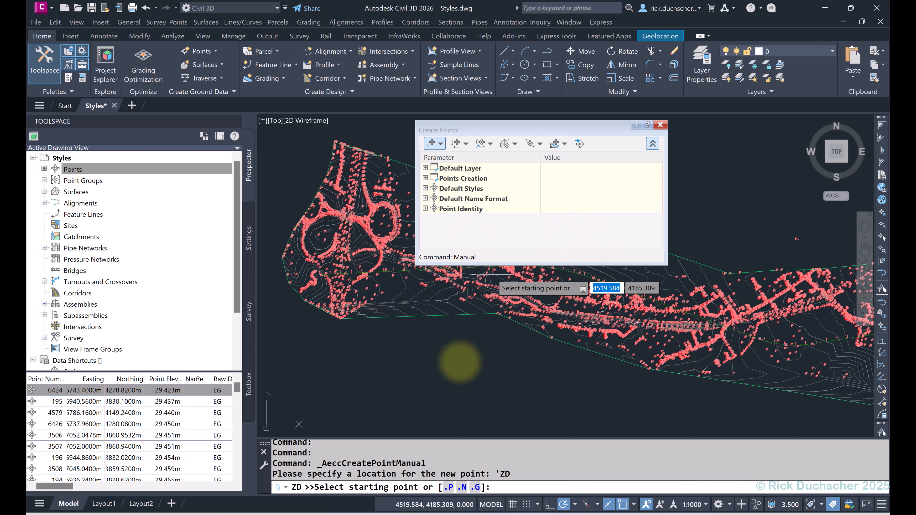
scroll(408, 319, up, 3)
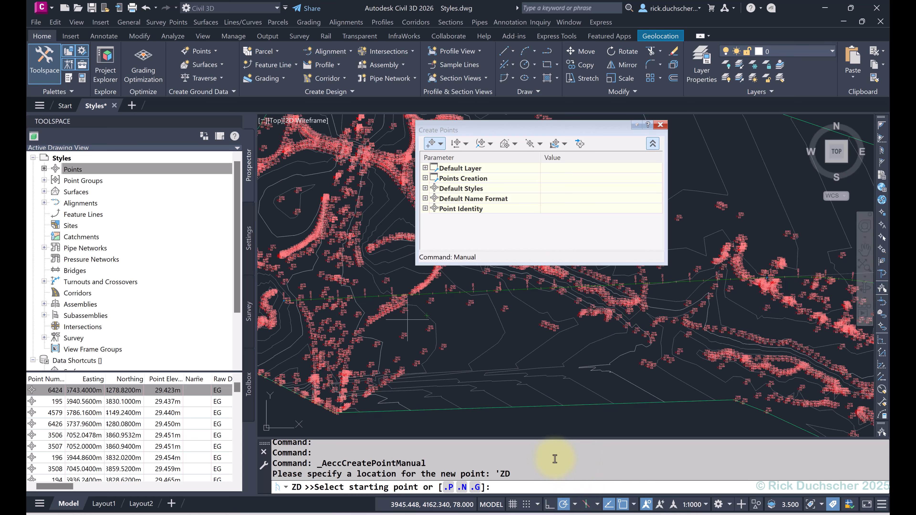
scroll(440, 347, up, 4)
scroll(440, 347, up, 4)
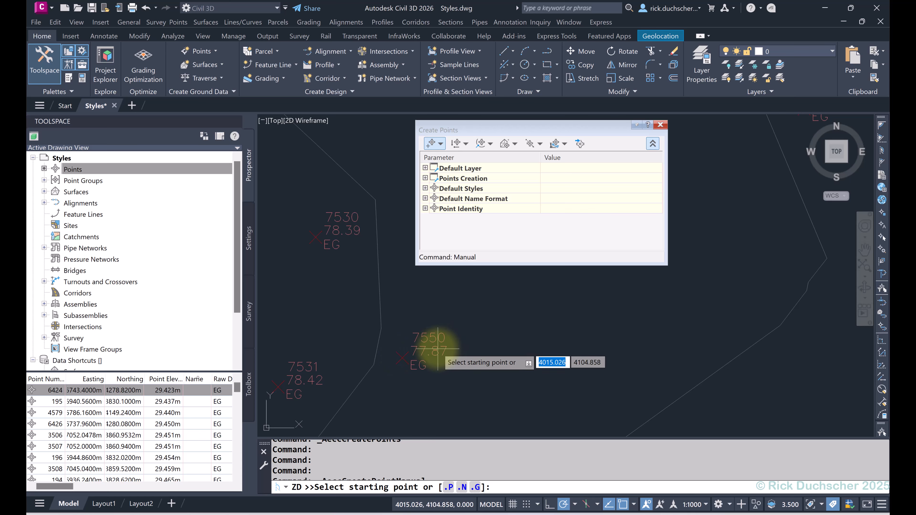
click(476, 488)
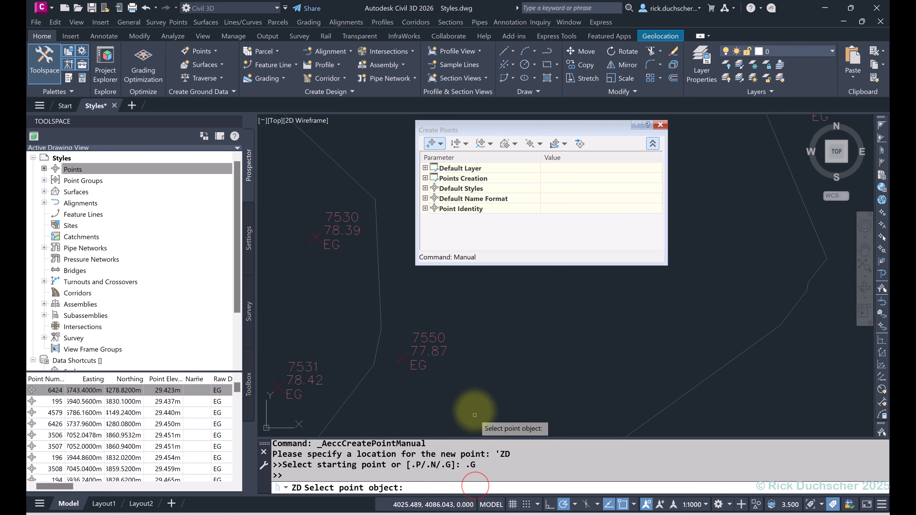
click(415, 350)
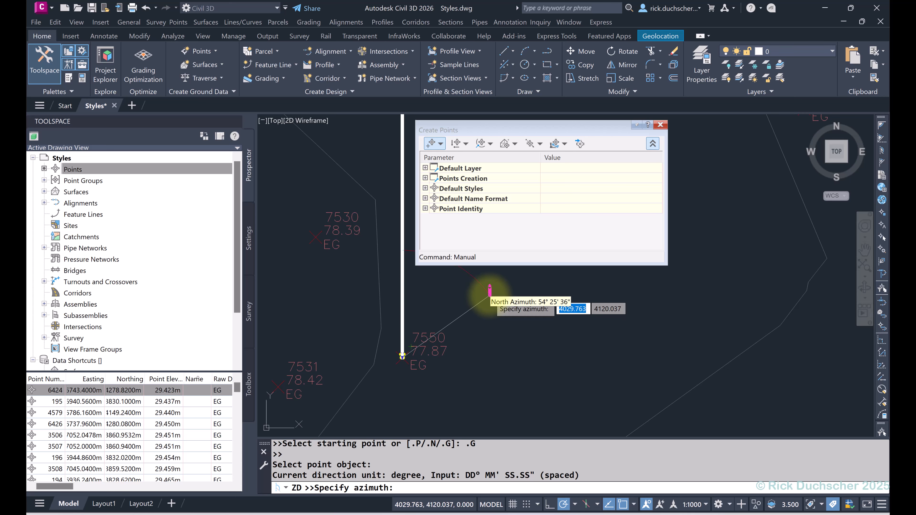
Step: Place the new point at an azimuth of 45 degrees and a distance of 35 m from point 7550
text(45)
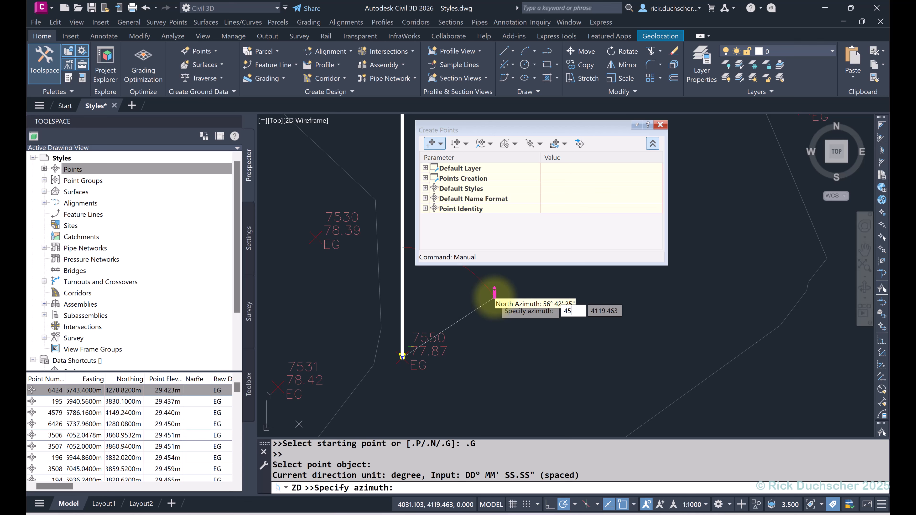
key(Return)
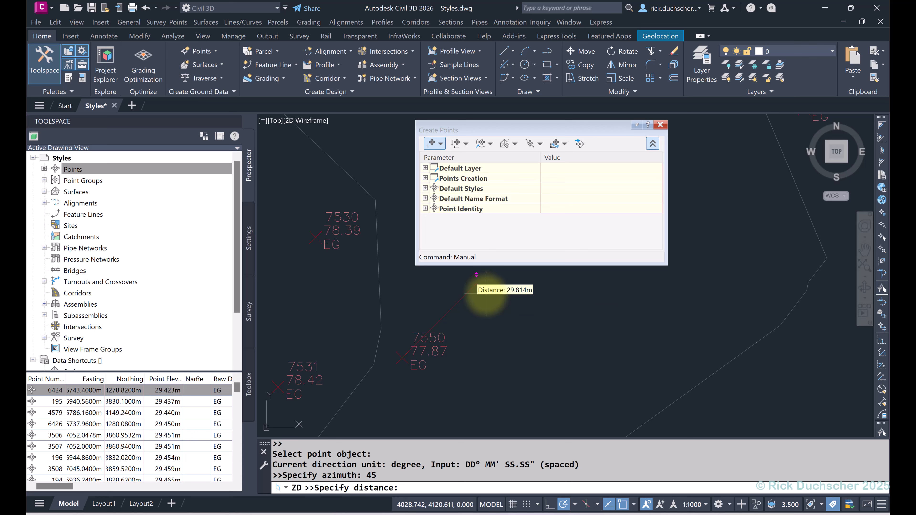
text(3)
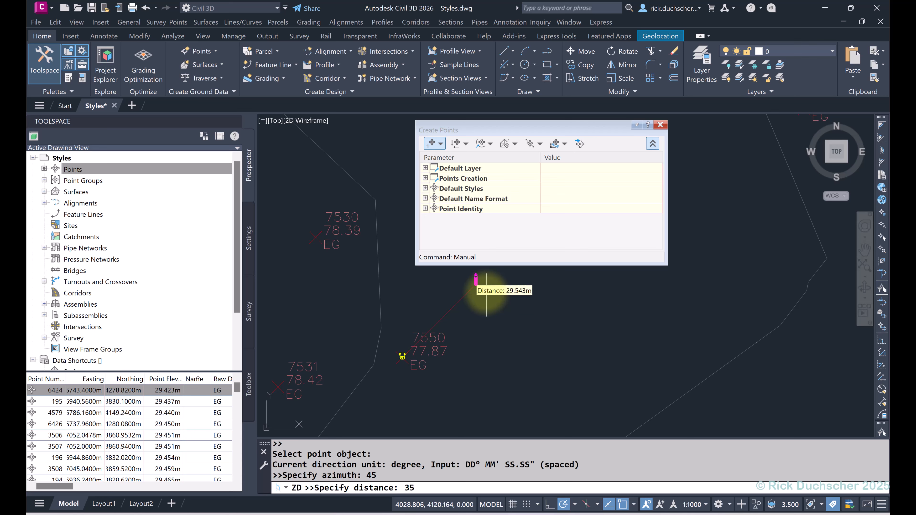
text(5)
key(Return)
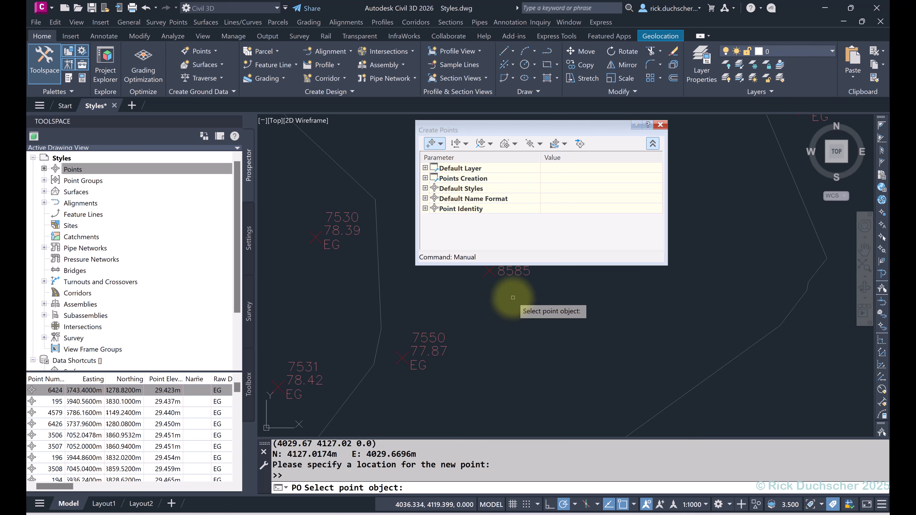
middle_drag(530, 295, 521, 341)
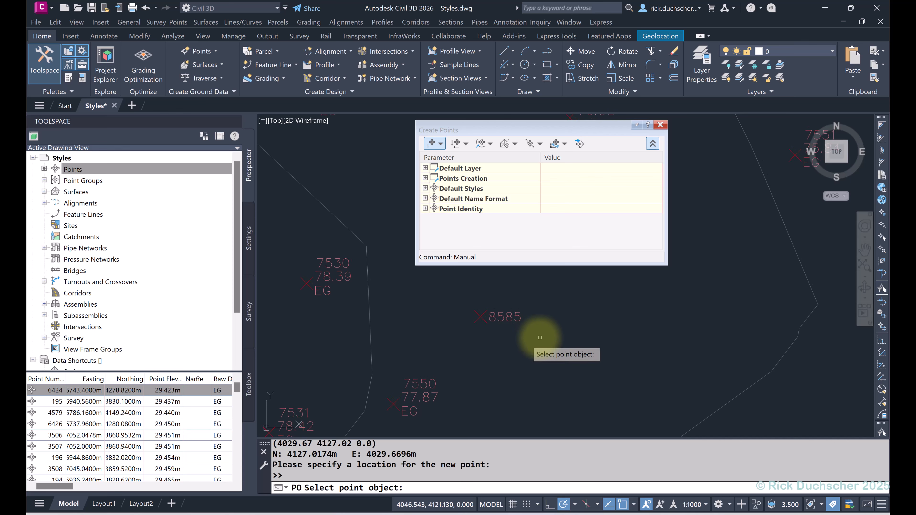
Step: End manual point creation and sort the drawing's point list by point number to locate new point 8585
key(Escape)
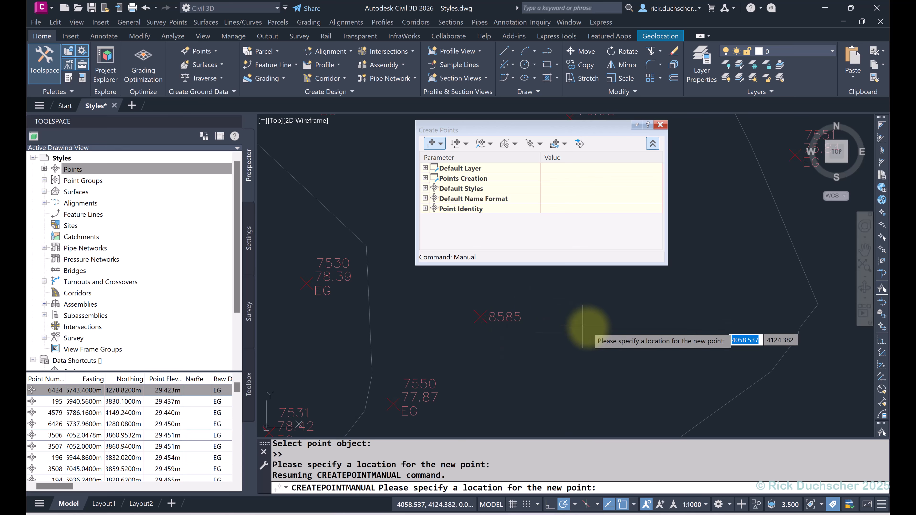
key(Escape)
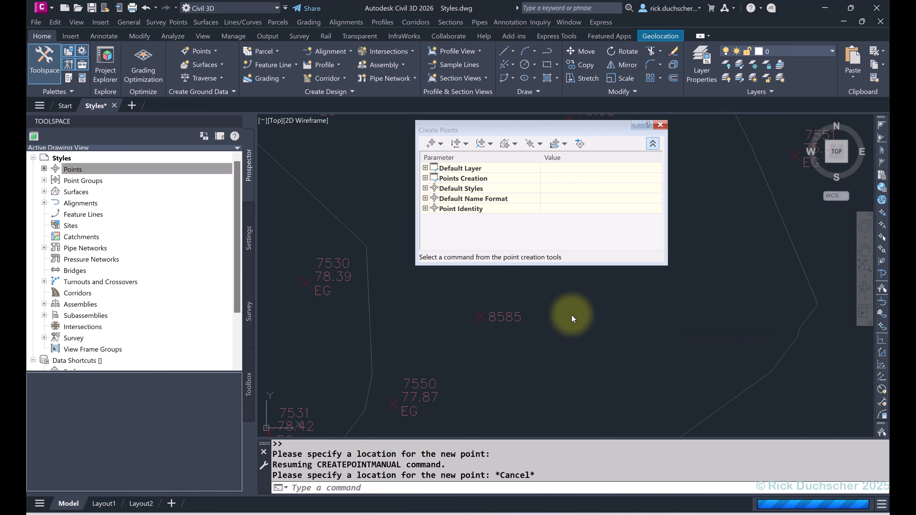
click(513, 298)
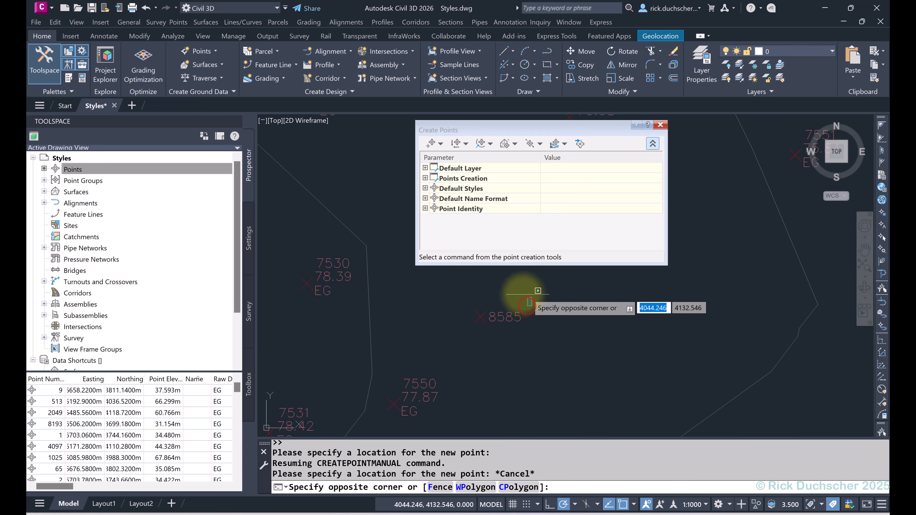
click(36, 379)
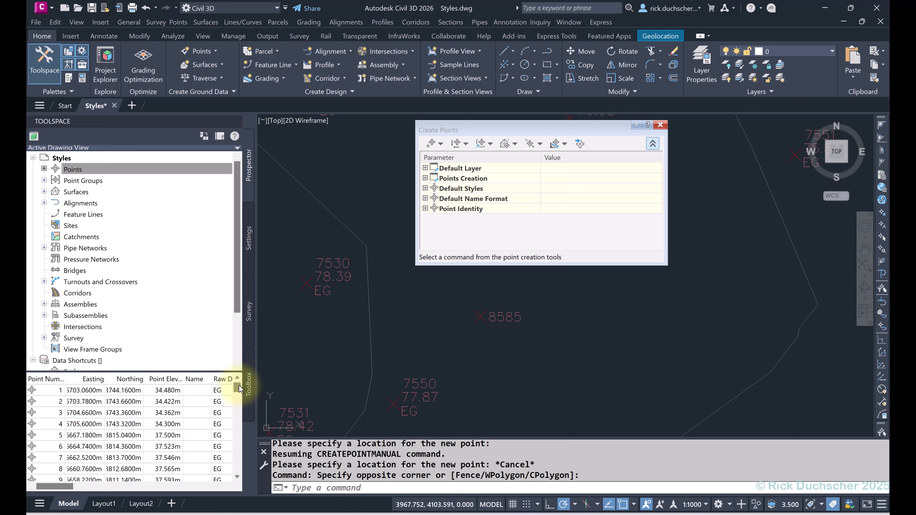
drag(239, 391, 234, 490)
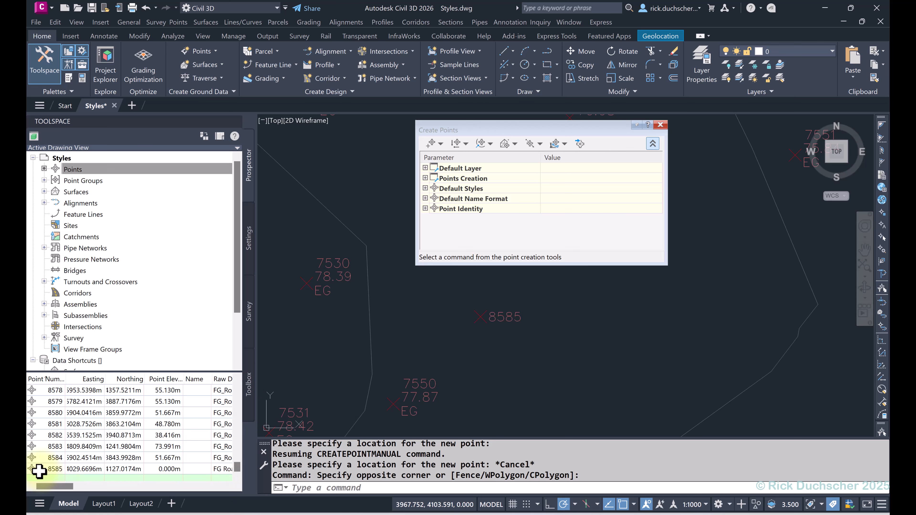
Step: Refresh the Points collection and check the entry for point 8585 at the end of the point list
right_click(79, 169)
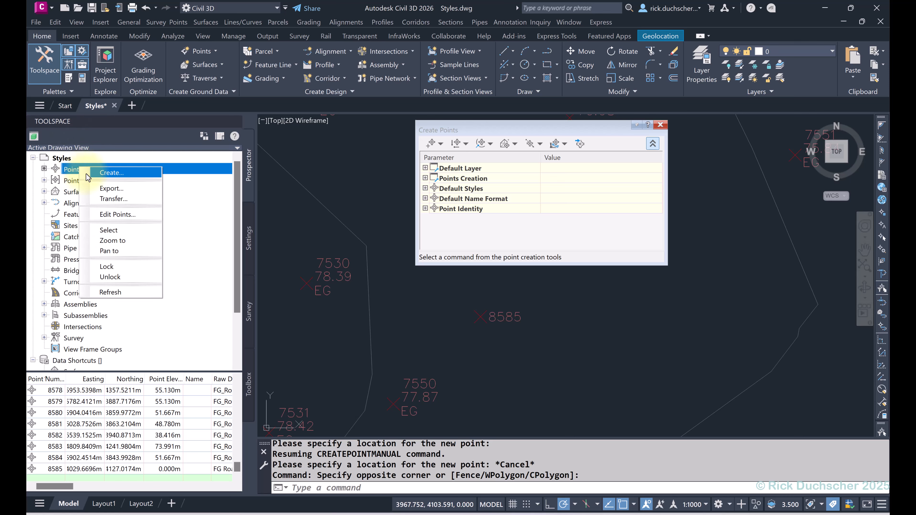
click(109, 293)
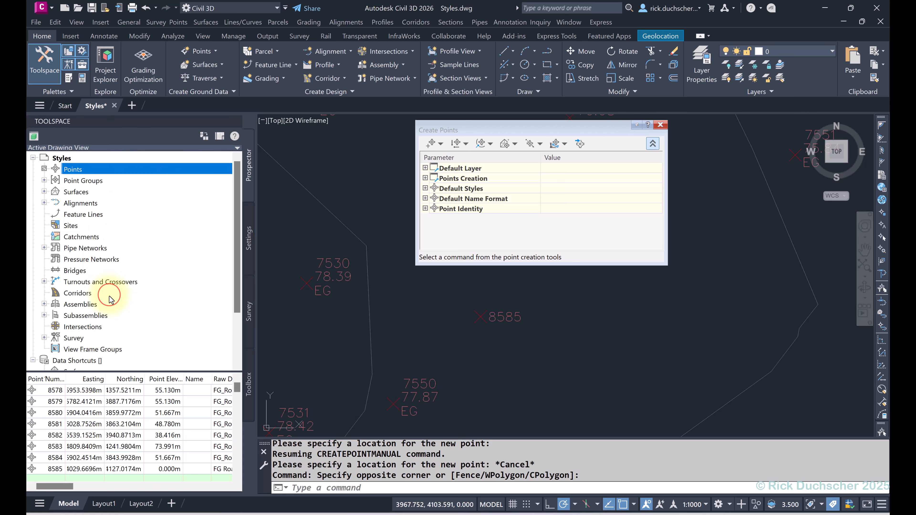
drag(237, 388, 238, 481)
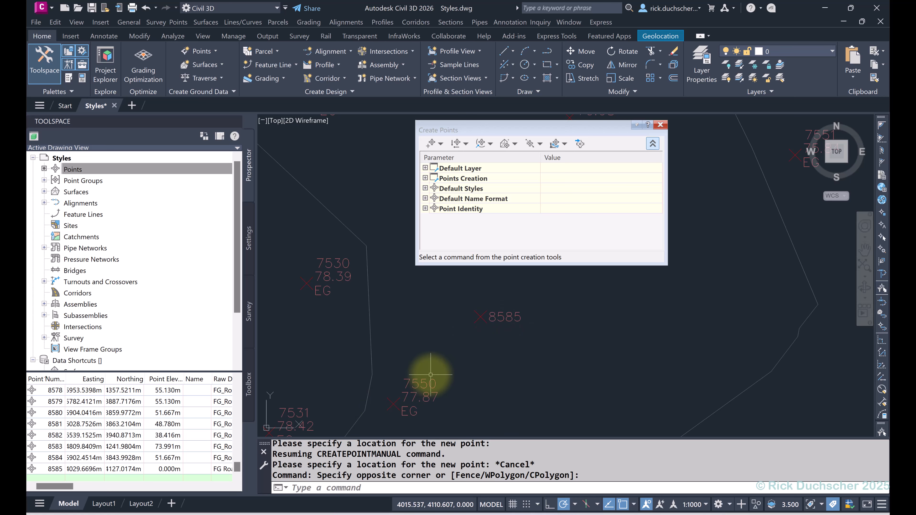
Step: Check the point group properties of existing point 7550, including its default point and label styles
click(412, 386)
right_click(401, 353)
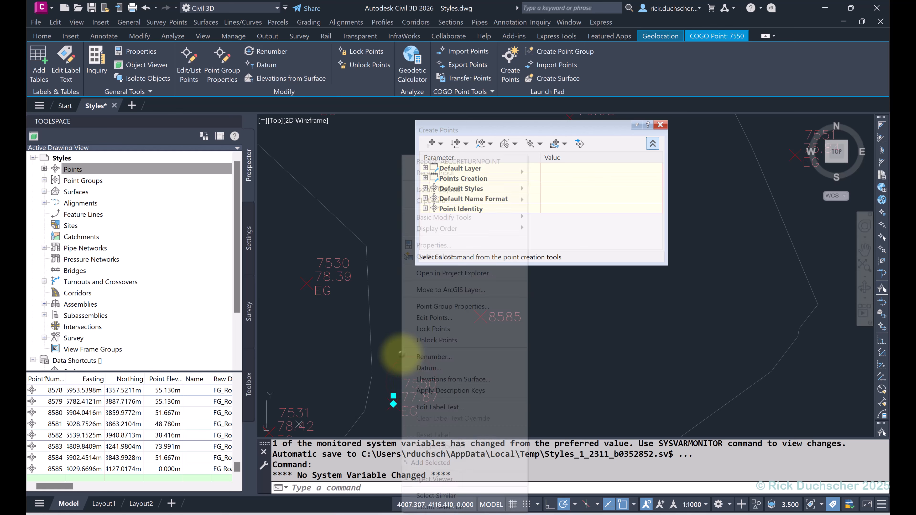
click(433, 307)
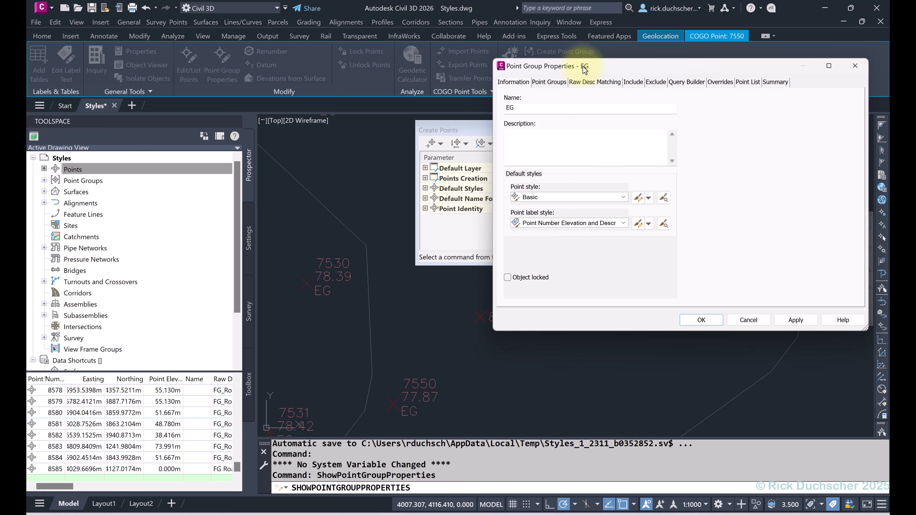
click(765, 325)
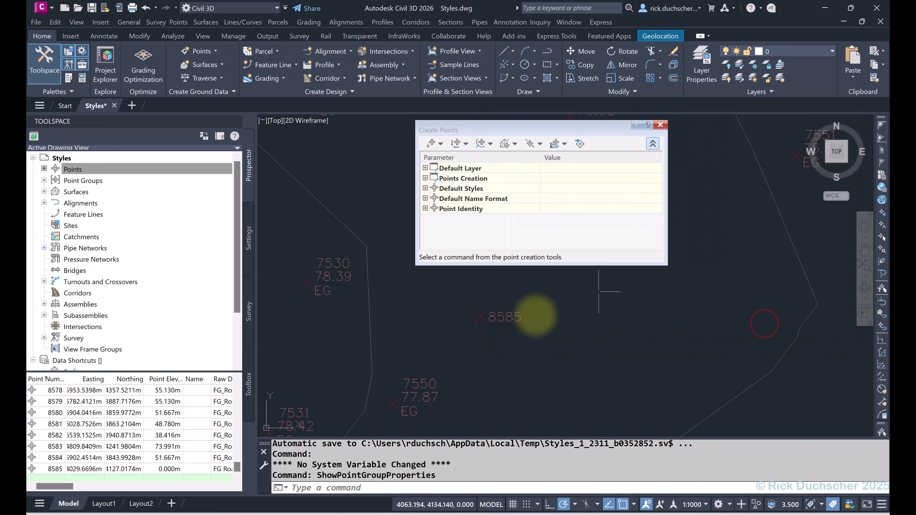
Step: Check the point group properties of new point 8585, including its default point and label styles
click(503, 318)
right_click(506, 293)
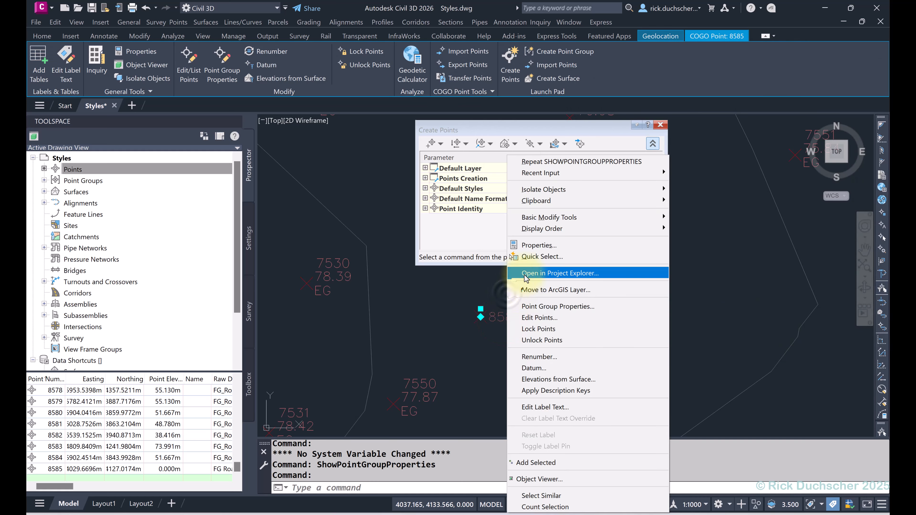
click(543, 308)
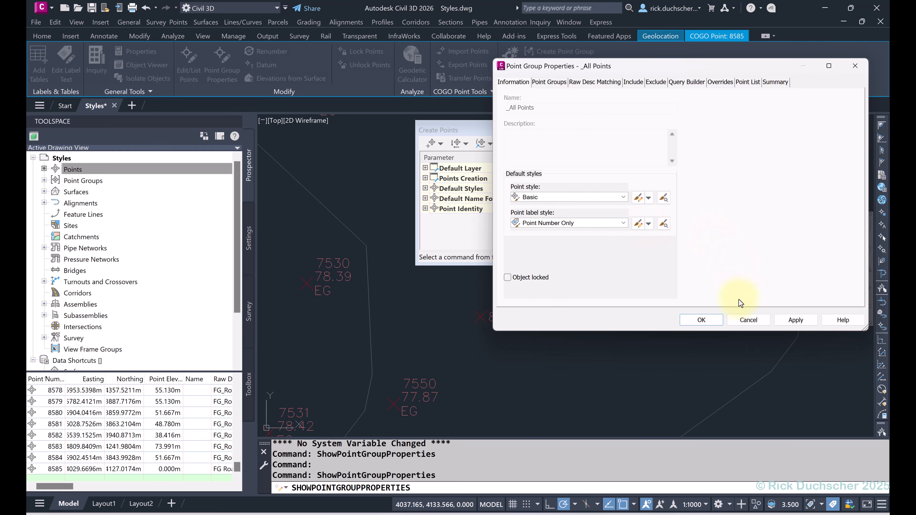
click(745, 320)
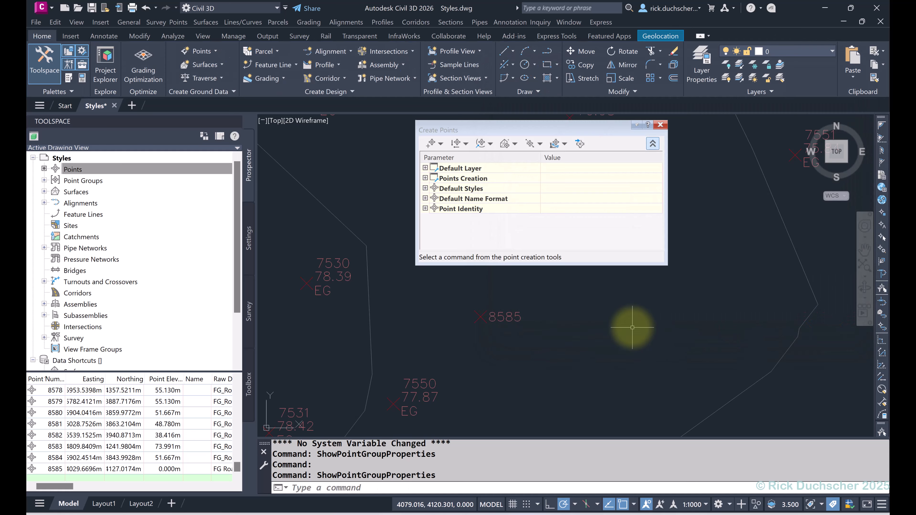